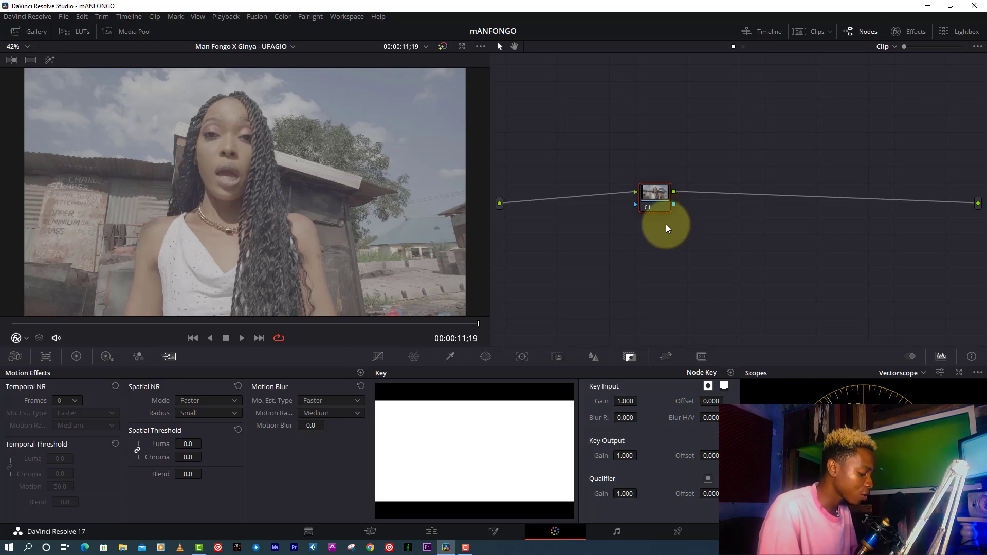
# Label node 01 'Look De' and apply the Look Designer 2.4 effect from the Effects Library
pyautogui.write('Look')
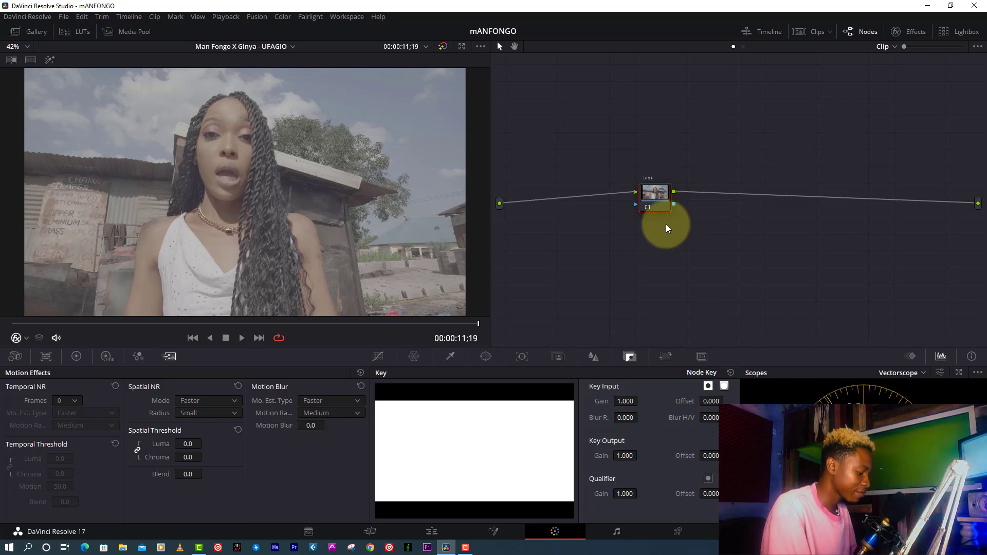
pyautogui.write(' Designer')
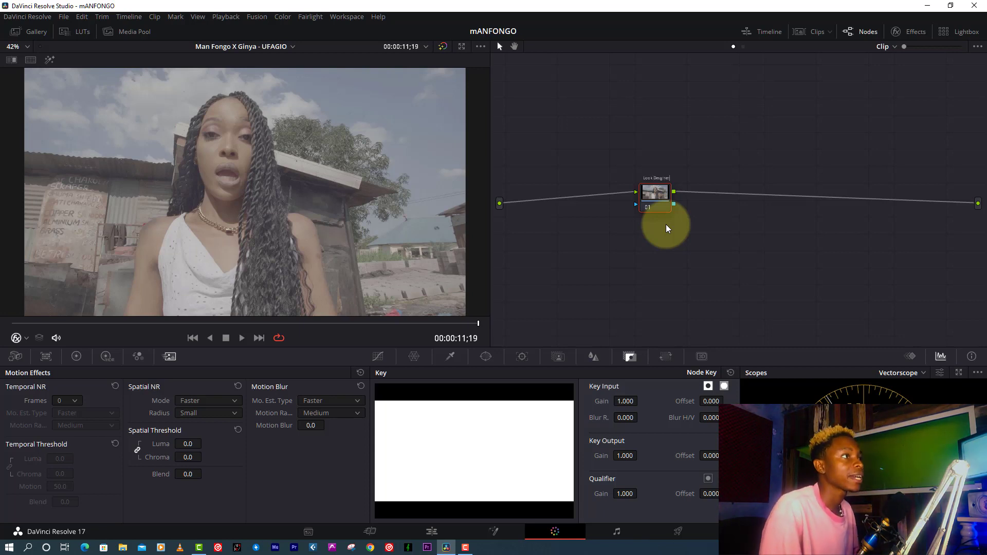
pyautogui.press('Return')
pyautogui.click(910, 32)
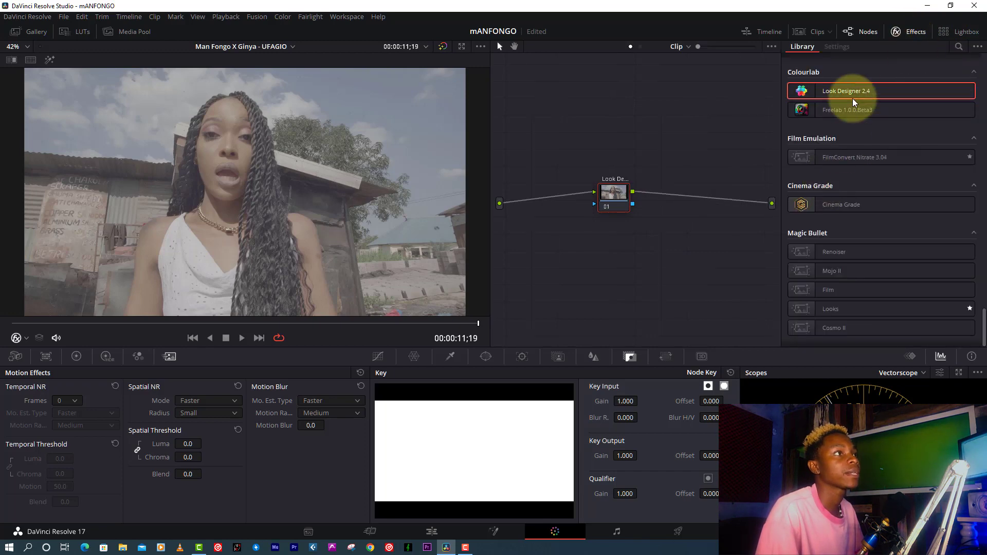
pyautogui.moveTo(847, 93); pyautogui.dragTo(601, 192)
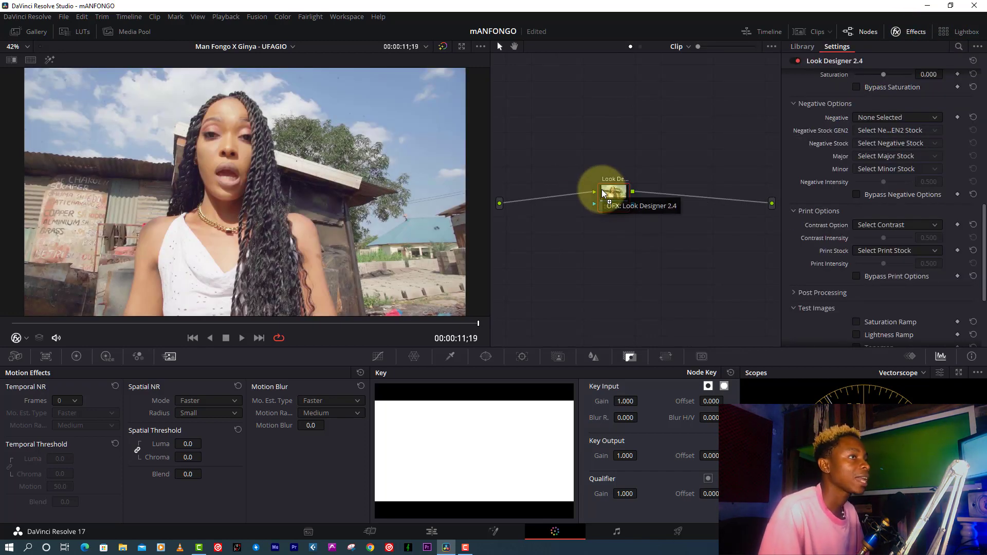
pyautogui.moveTo(966, 253); pyautogui.dragTo(976, 143)
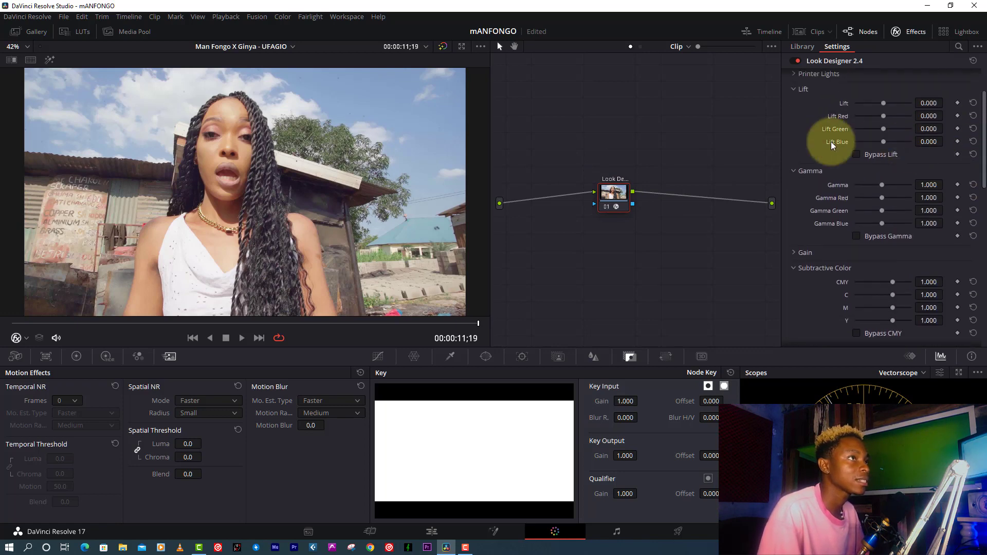
# Collapse the Lift, Gamma, Subtractive Color, Saturation, Negative, Print, Post Processing and Test Images sections
pyautogui.scroll(2, 800, 143)
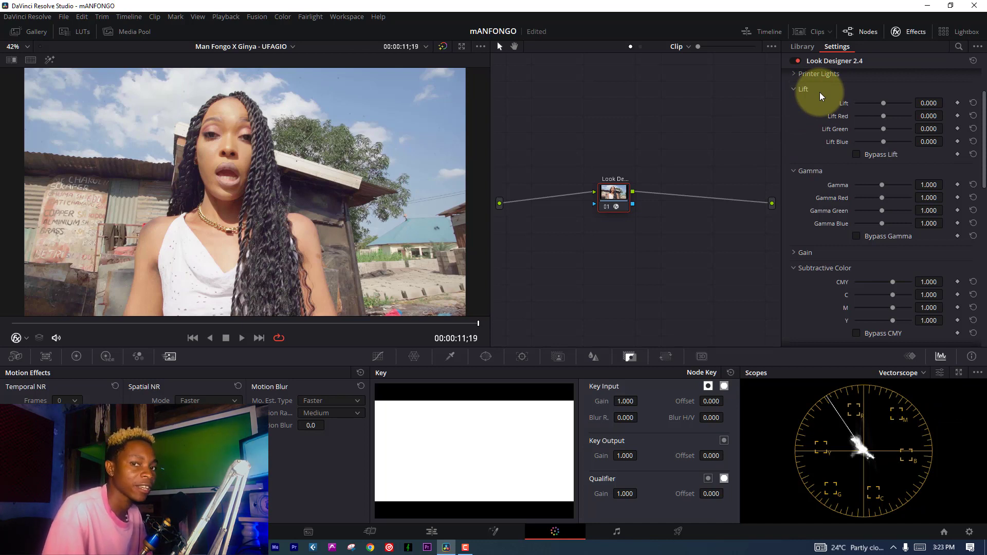
pyautogui.scroll(3, 936, 88)
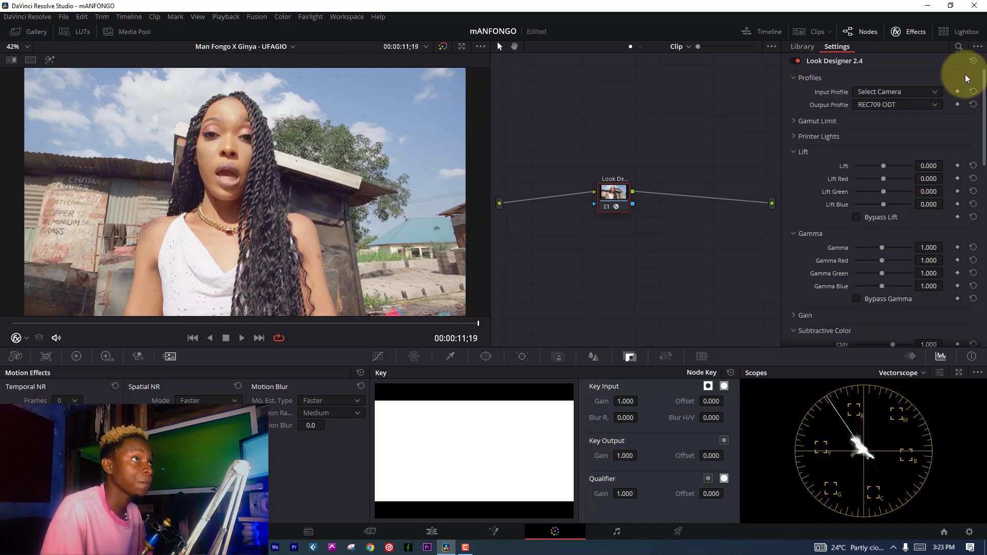
pyautogui.click(792, 151)
pyautogui.click(790, 169)
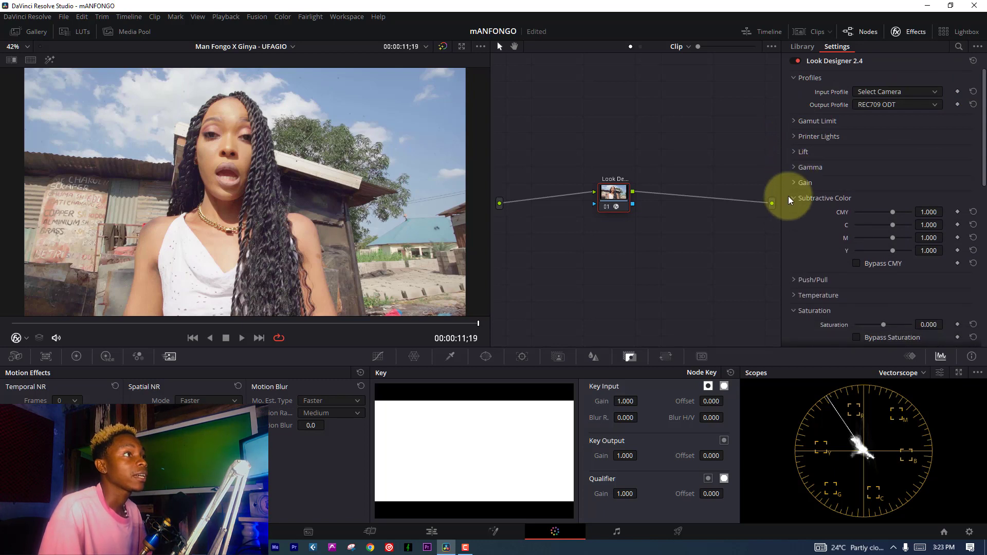
pyautogui.click(793, 198)
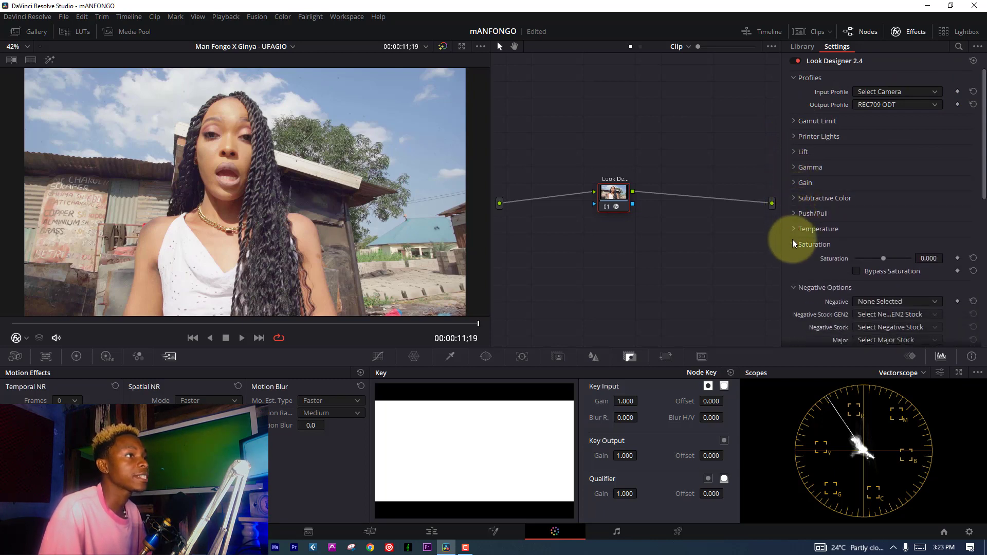
pyautogui.click(793, 244)
pyautogui.click(792, 260)
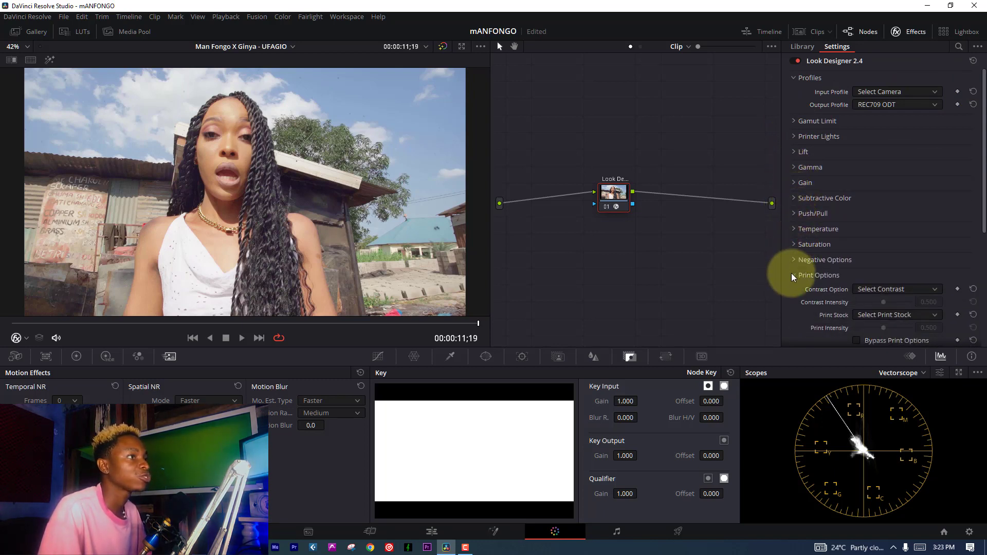
pyautogui.click(793, 275)
pyautogui.click(793, 291)
pyautogui.click(793, 308)
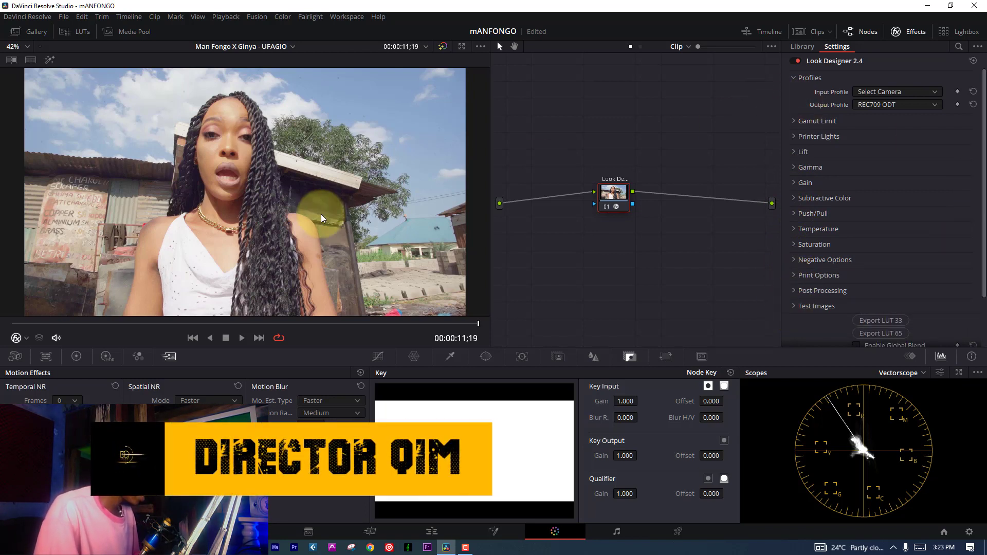
# Compare the graded clip with the original, then collapse the Profiles and Gamut Limit sections
pyautogui.click(607, 206)
pyautogui.click(607, 207)
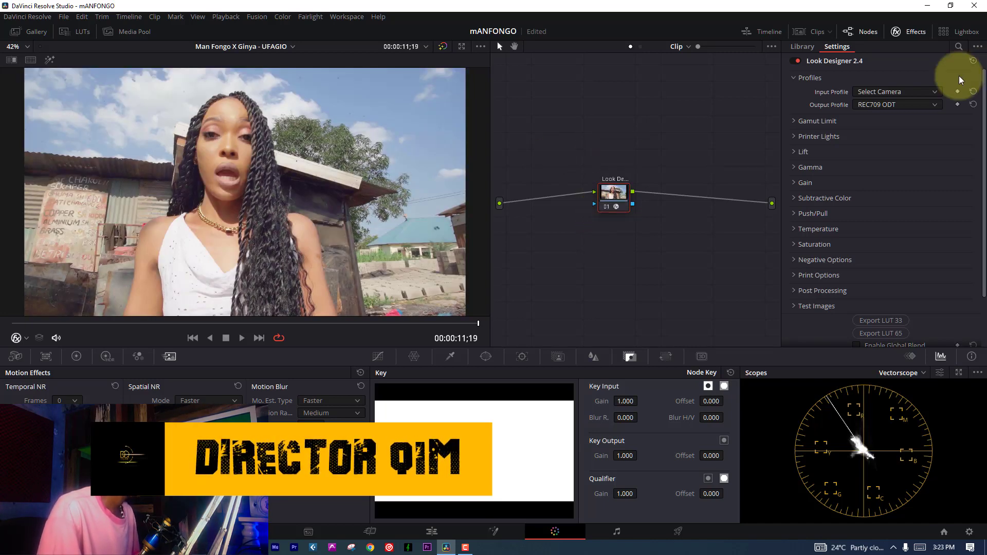
pyautogui.click(874, 78)
pyautogui.click(874, 93)
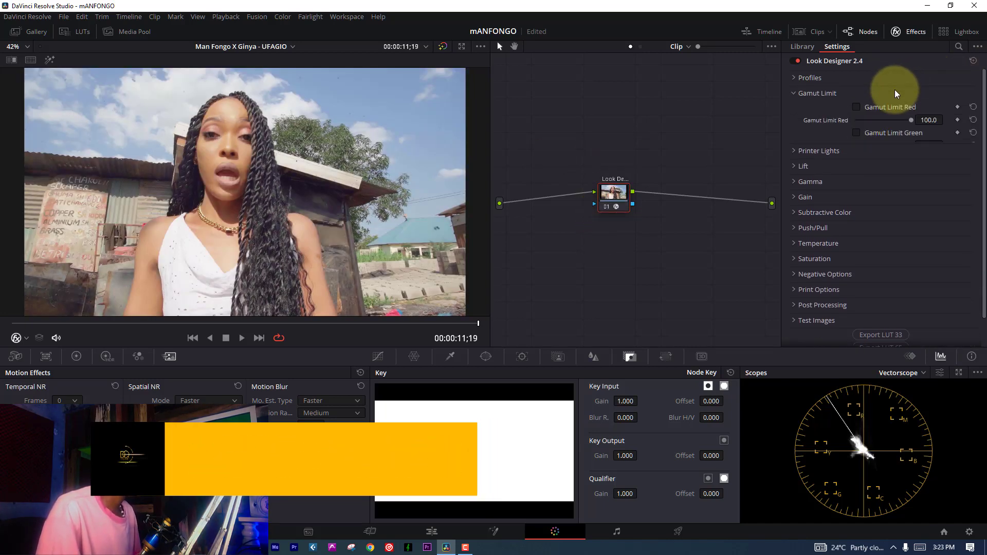
pyautogui.click(806, 93)
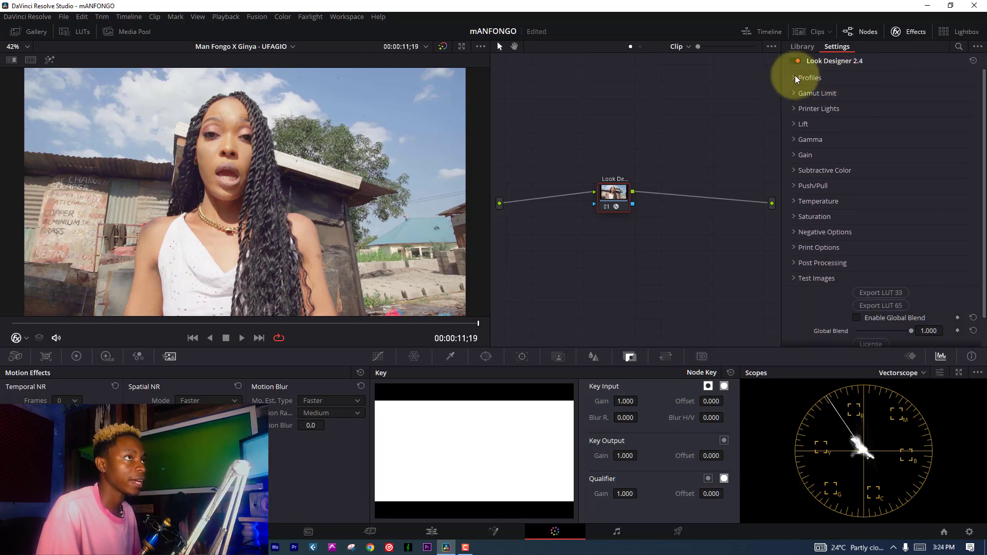
# Set the input profile to SONY SLog3 SGamut Cine and toggle Look Designer to compare
pyautogui.click(802, 78)
pyautogui.click(894, 92)
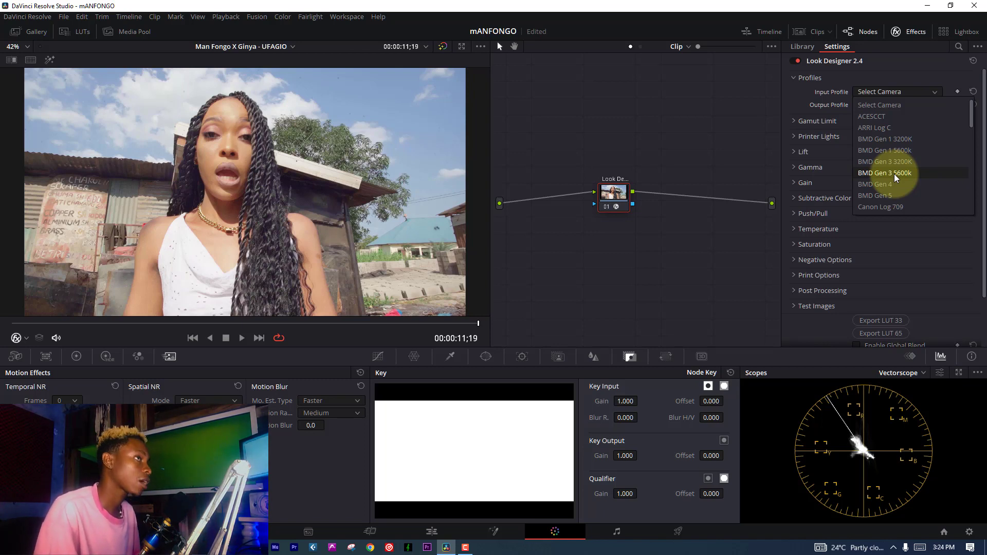
pyautogui.scroll(-5, 895, 177)
pyautogui.scroll(-1, 895, 177)
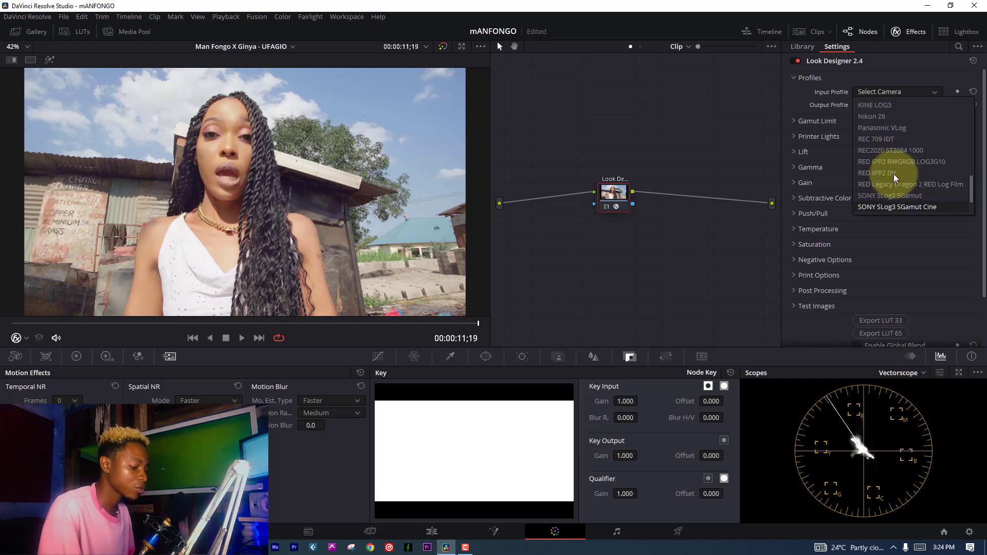
pyautogui.click(895, 178)
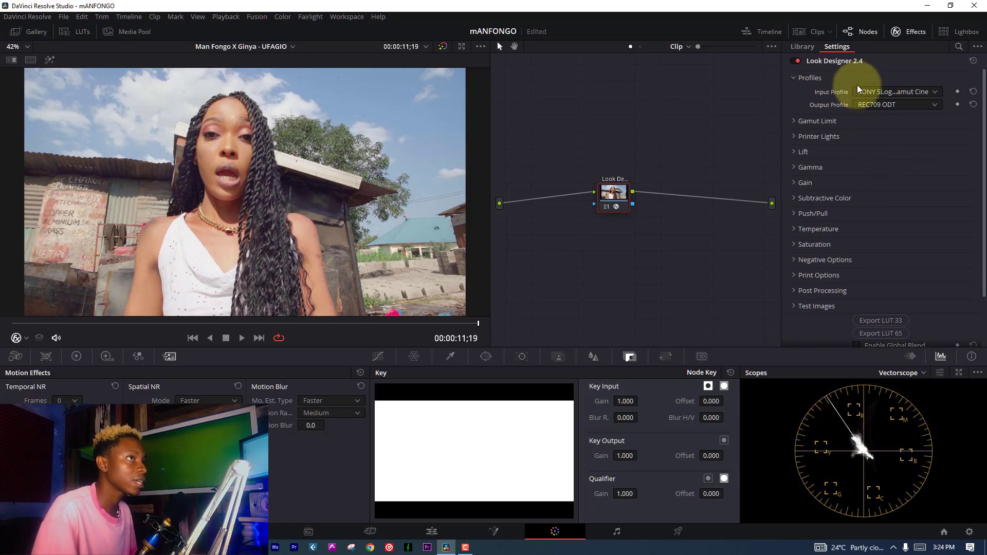
pyautogui.click(797, 61)
pyautogui.click(797, 61)
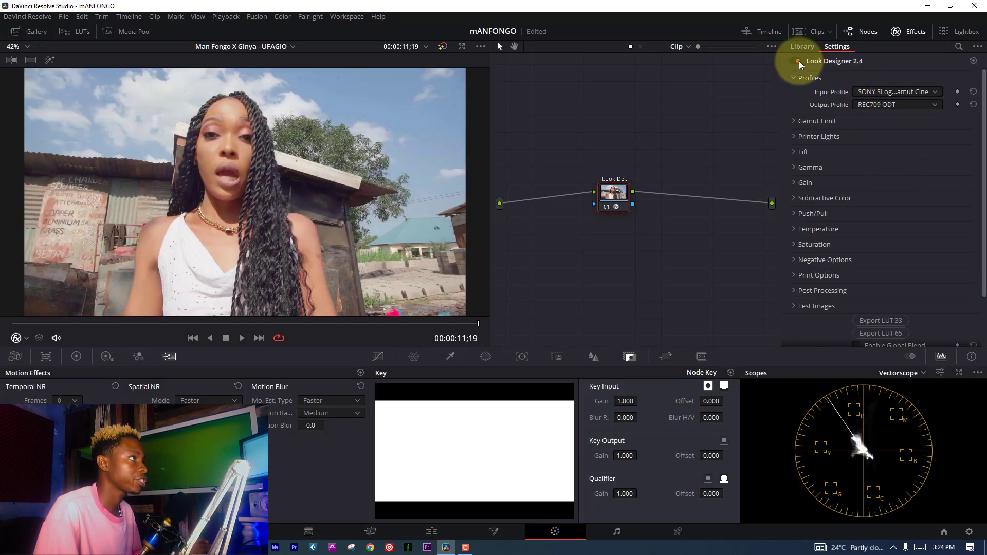
# Set the output profile to REC709 by Arri after briefly trying REC709 ODT again
pyautogui.click(875, 104)
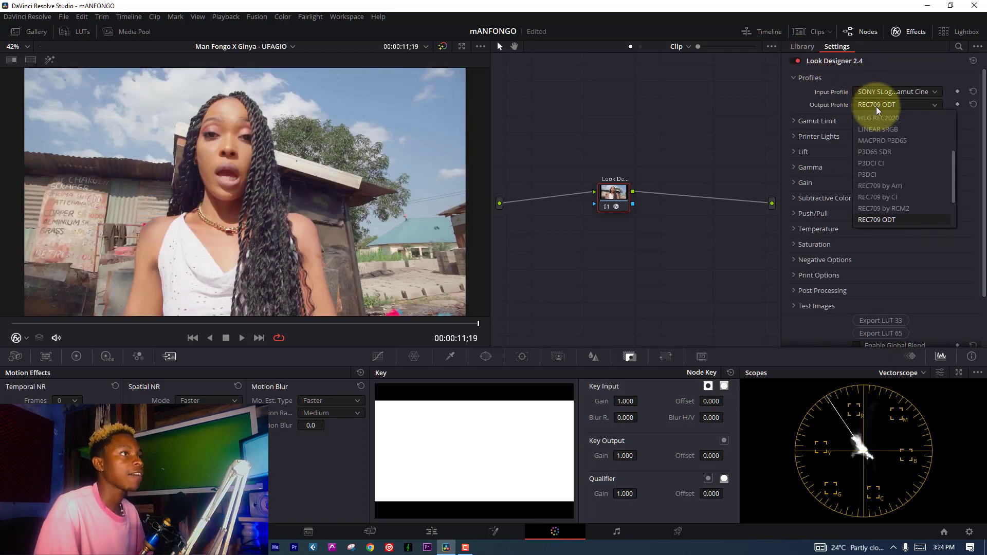
pyautogui.click(892, 186)
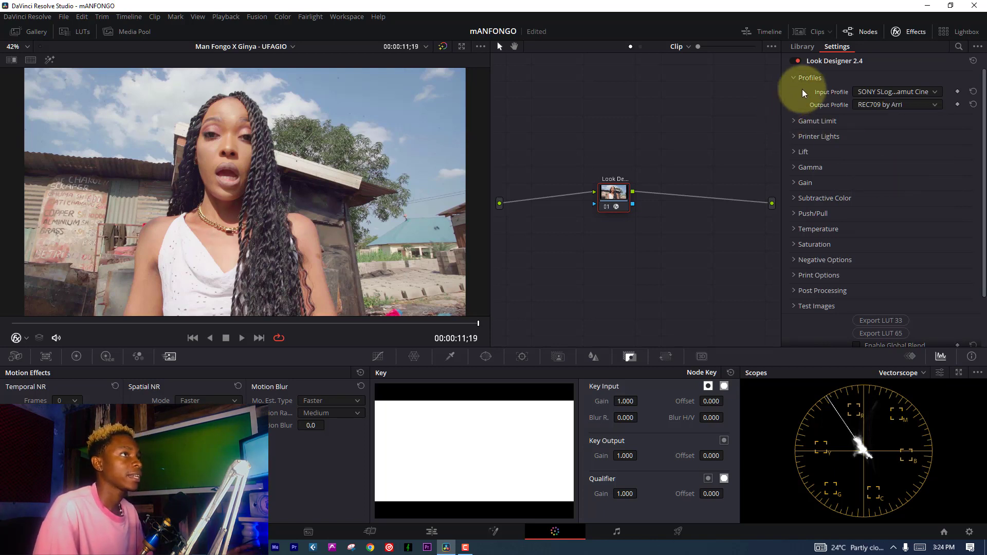
pyautogui.click(876, 105)
pyautogui.click(879, 219)
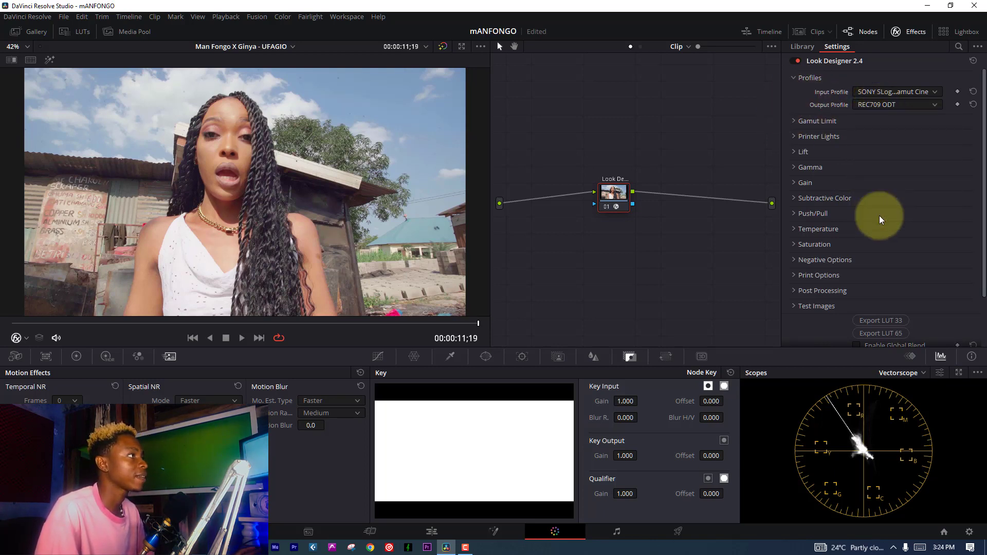
pyautogui.click(878, 106)
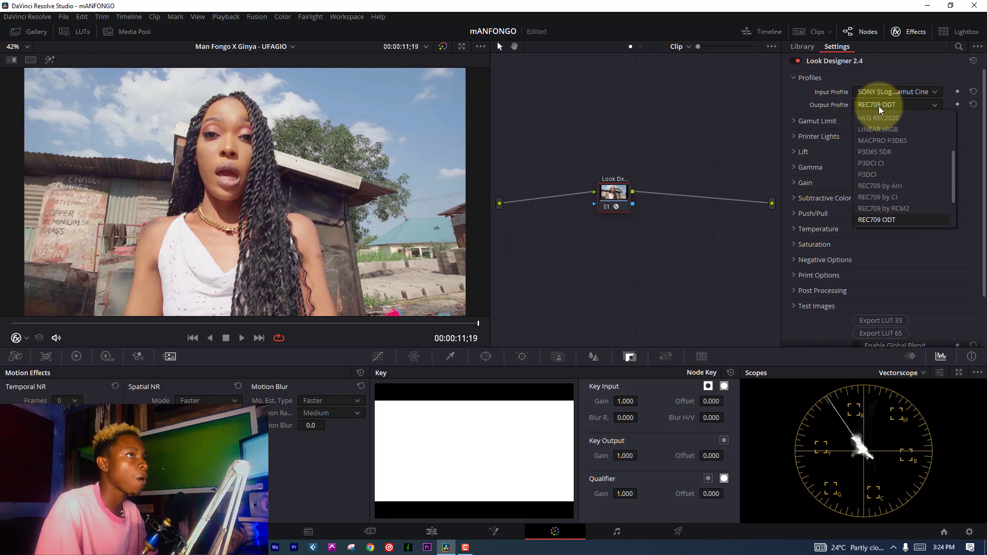
pyautogui.click(880, 186)
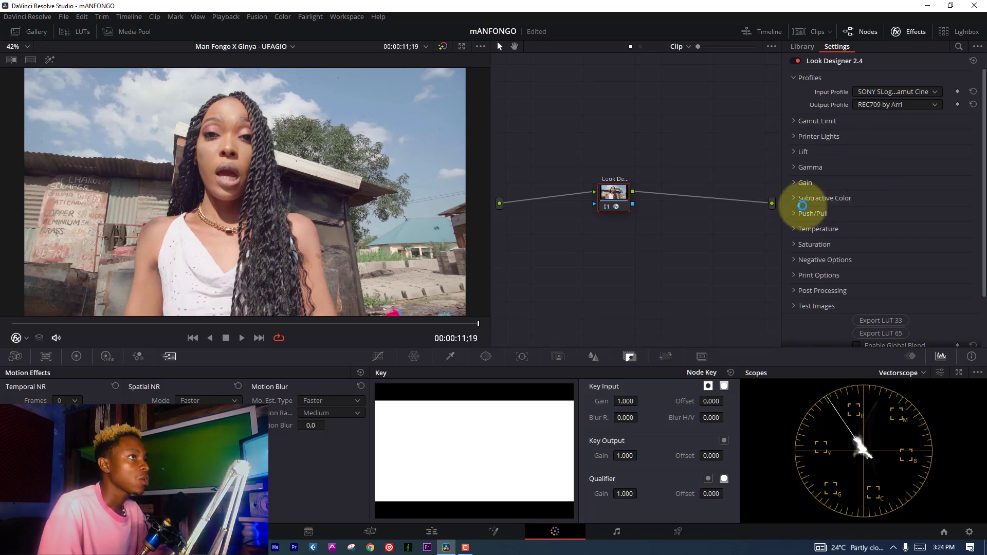
pyautogui.click(794, 197)
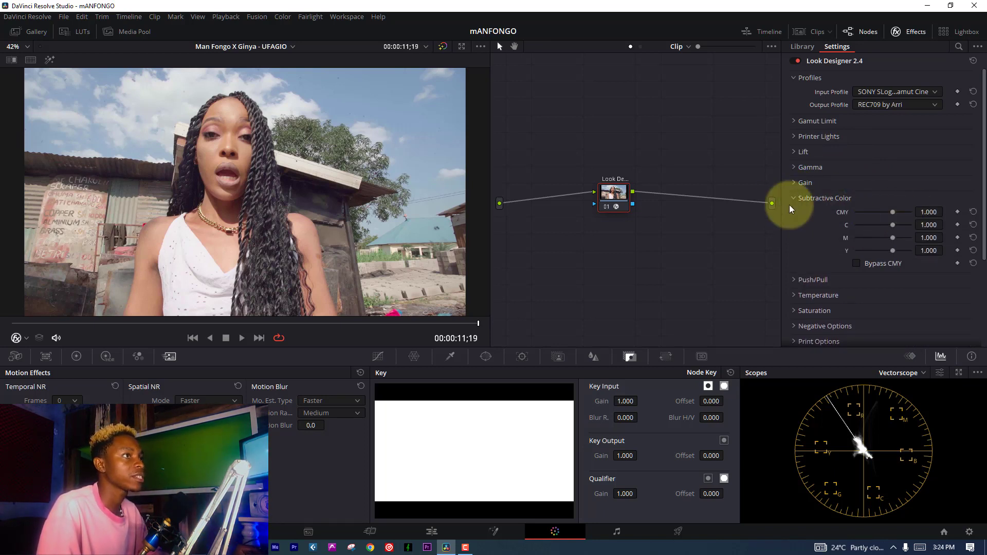
pyautogui.click(794, 198)
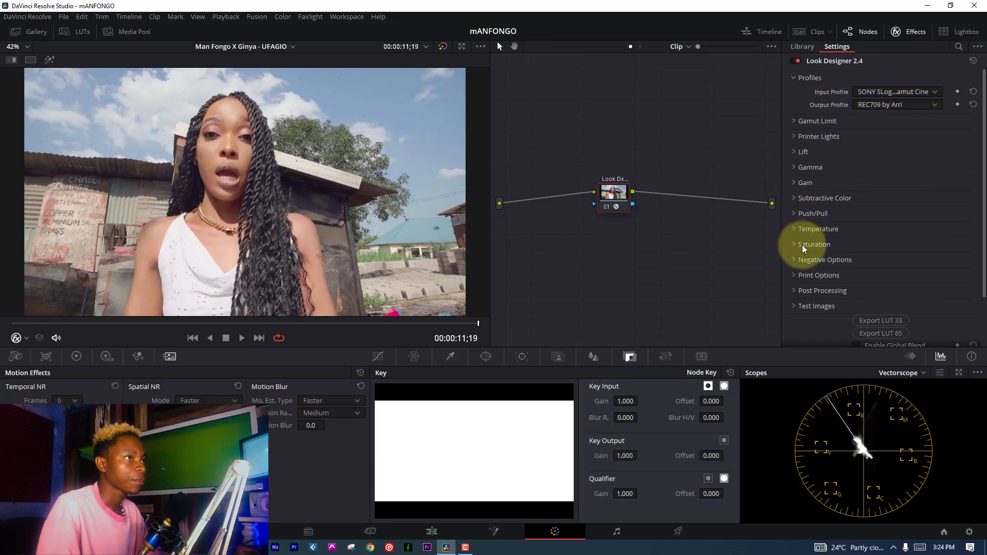
# Set the negative to Negative Stock GEN 2 with the FUJI ETERNA 400T stock
pyautogui.click(795, 261)
pyautogui.scroll(-1, 815, 261)
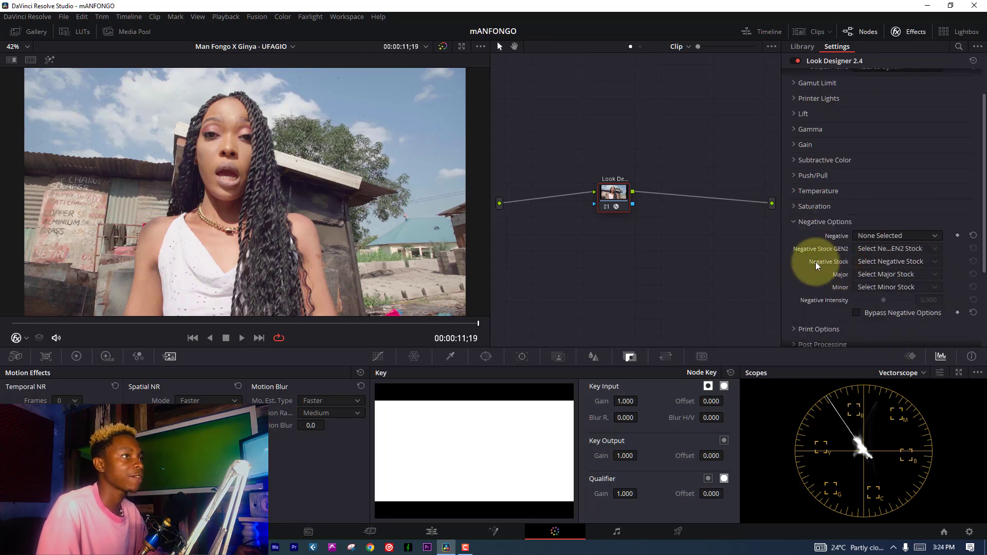
pyautogui.click(881, 234)
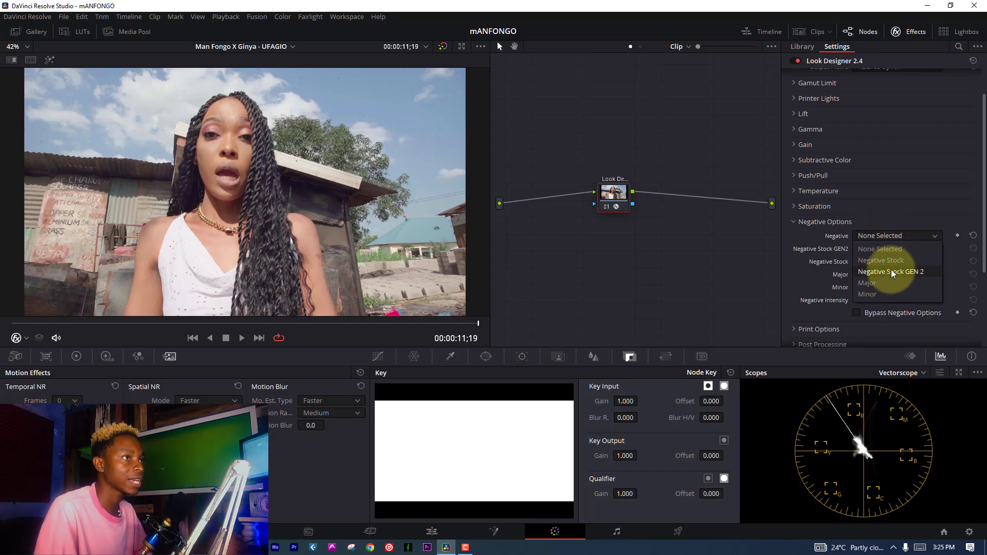
pyautogui.click(893, 269)
pyautogui.click(887, 249)
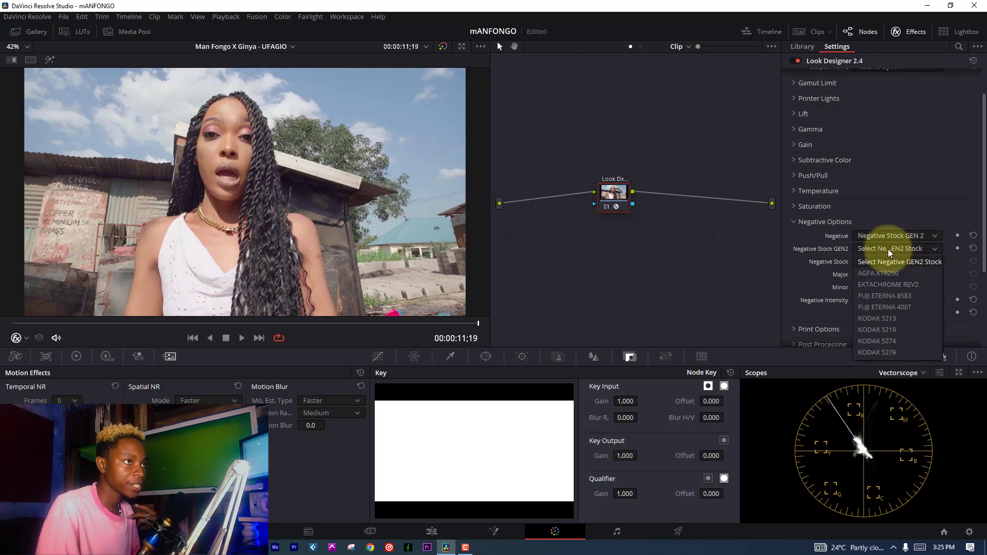
pyautogui.click(889, 308)
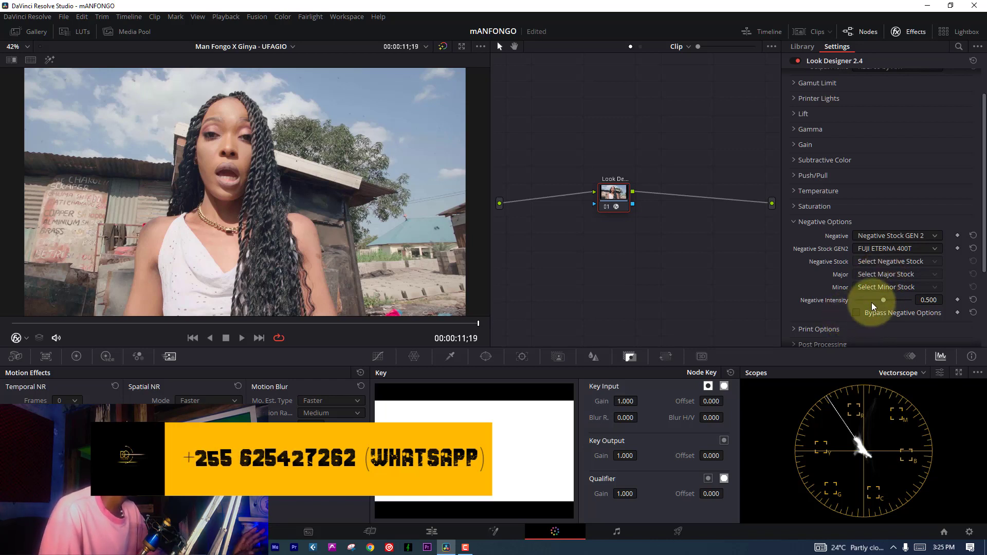
# Test negative intensity at 1.000, then bring it back to 0.500
pyautogui.moveTo(877, 301); pyautogui.dragTo(918, 316)
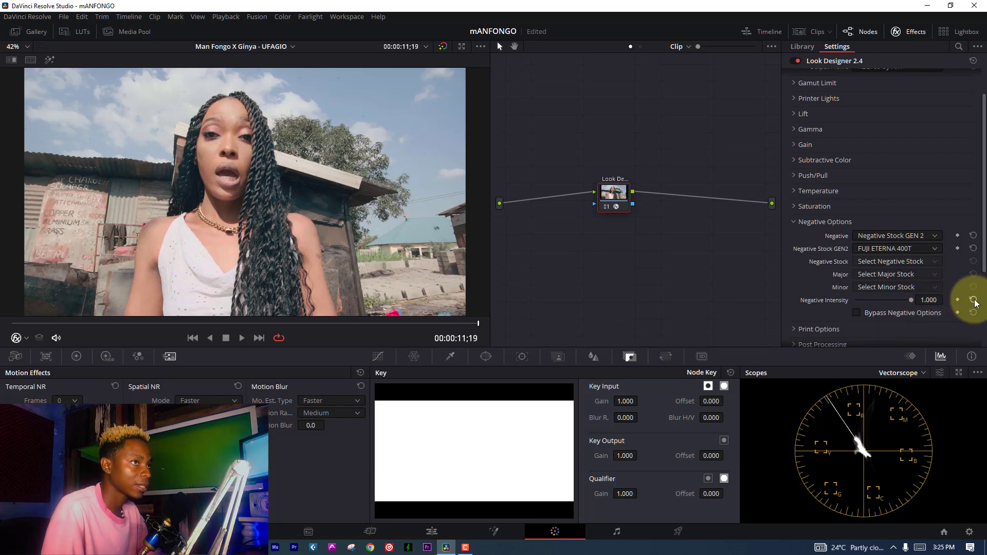
pyautogui.moveTo(911, 299); pyautogui.dragTo(884, 299)
pyautogui.scroll(-2, 977, 257)
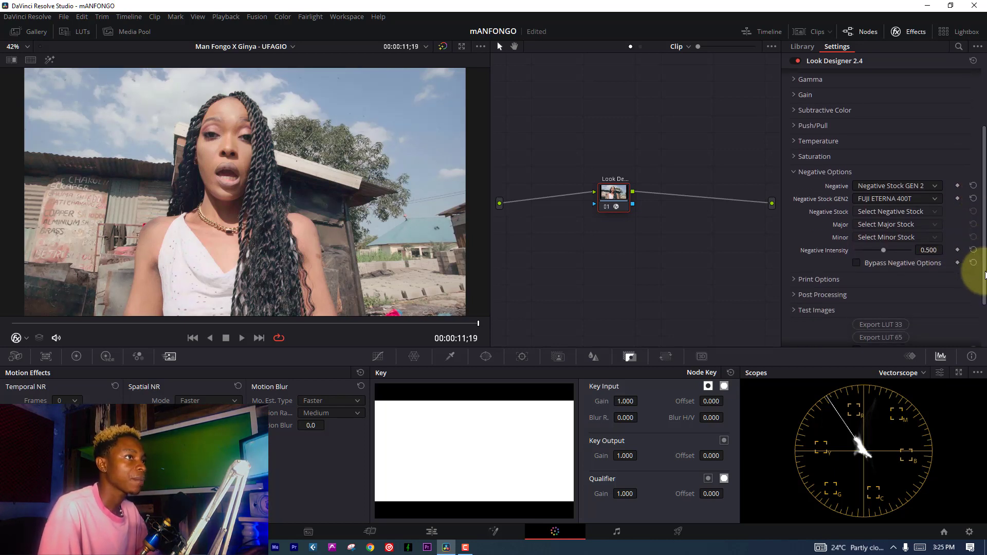
pyautogui.scroll(-1, 977, 277)
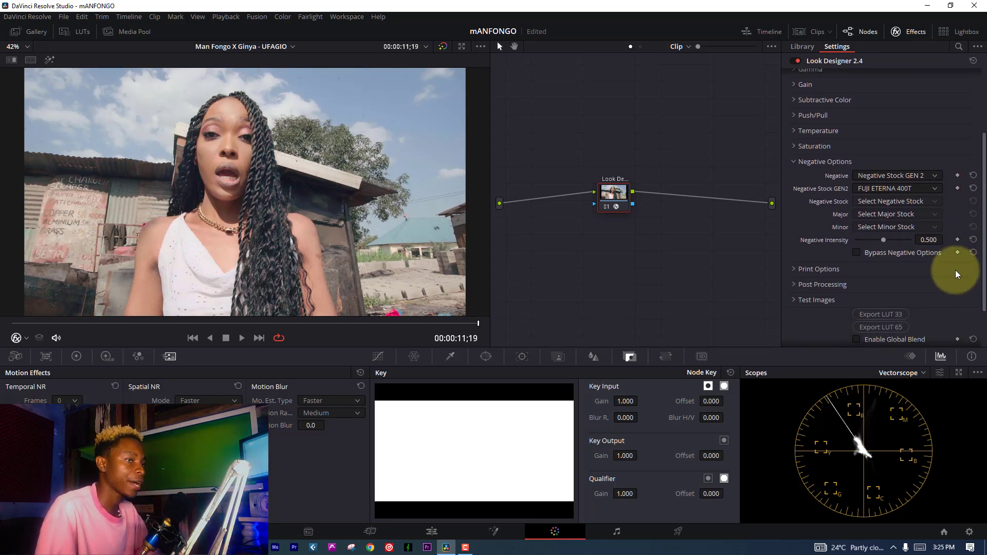
# Expand Print Options and try contrast options F1, KODAK 2383 and FUJI 3510 before F5
pyautogui.click(795, 271)
pyautogui.click(875, 283)
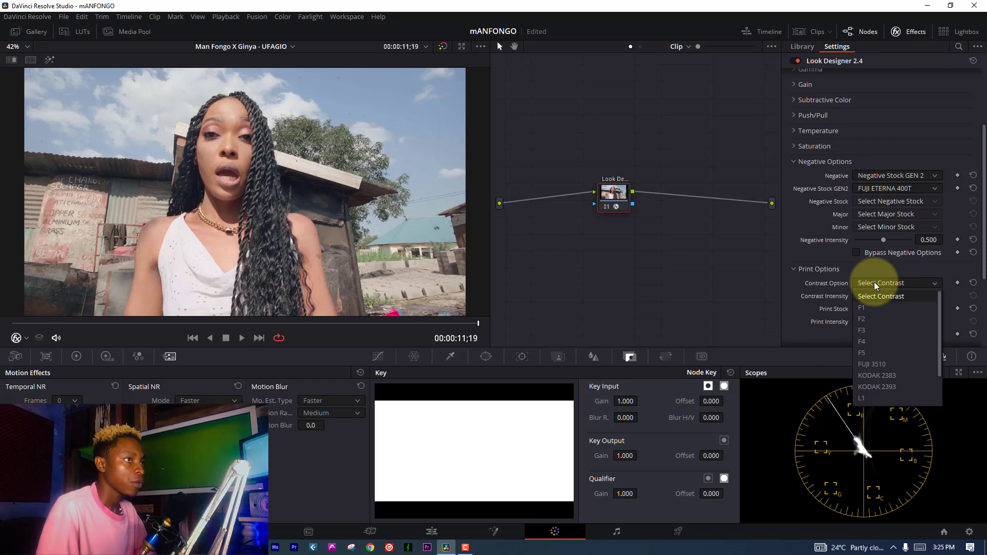
pyautogui.click(861, 308)
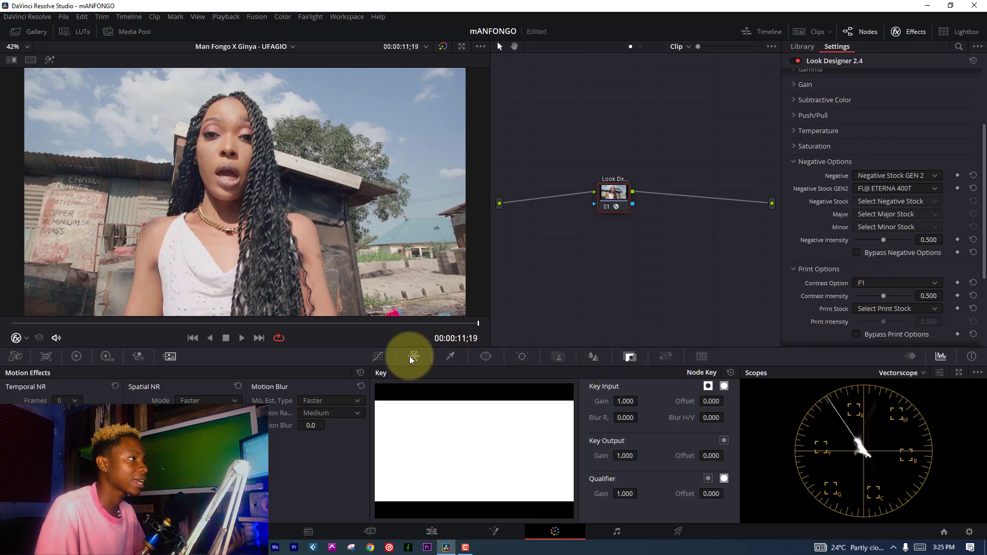
pyautogui.click(911, 283)
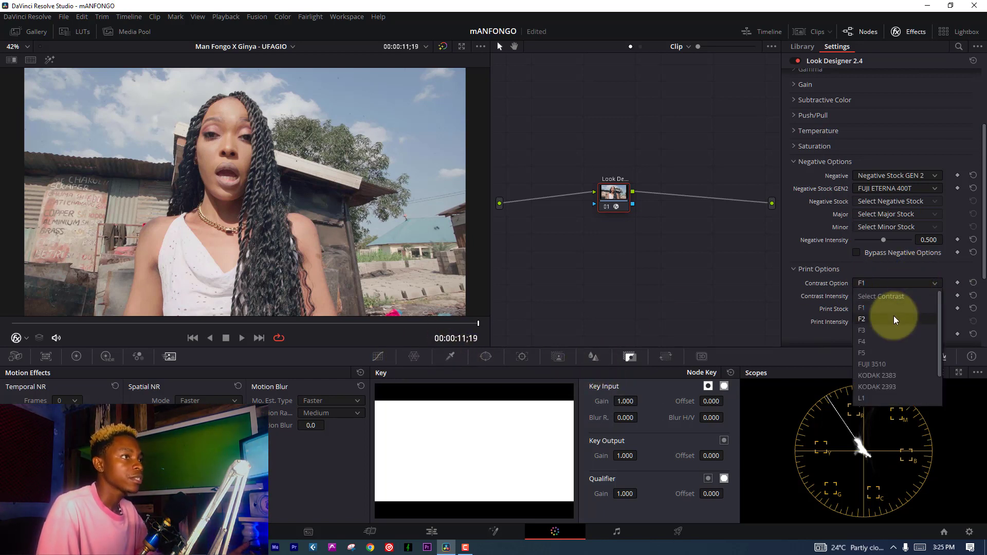
pyautogui.click(880, 374)
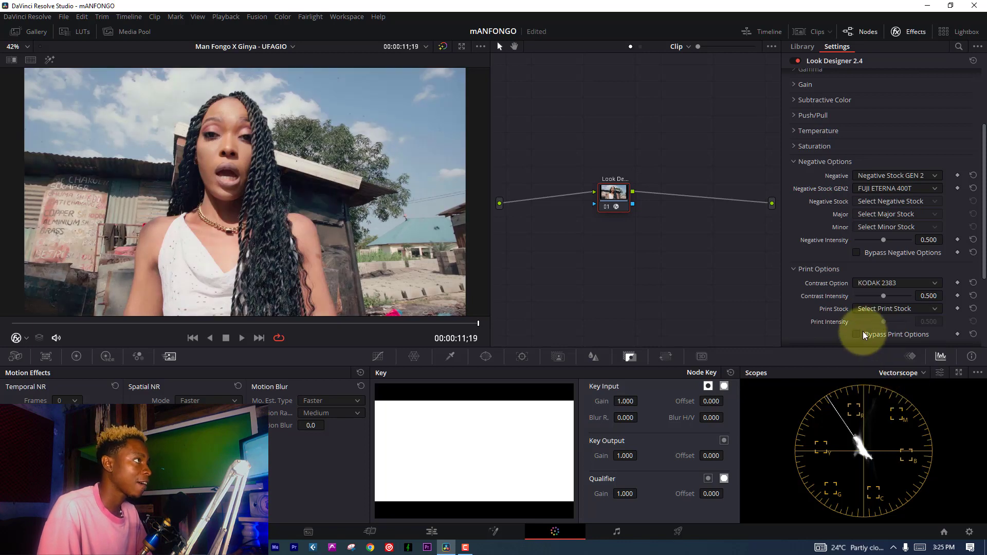
pyautogui.click(880, 283)
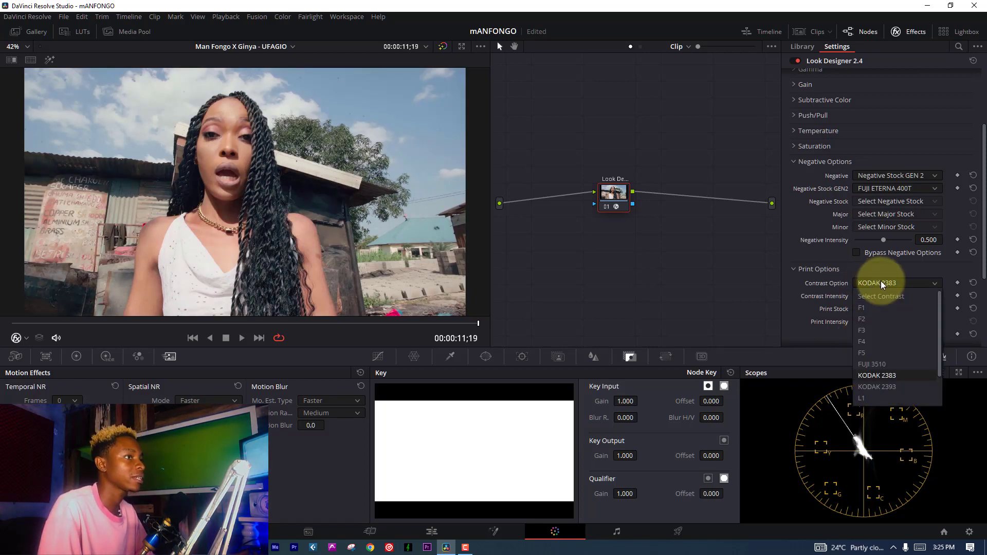
pyautogui.click(870, 368)
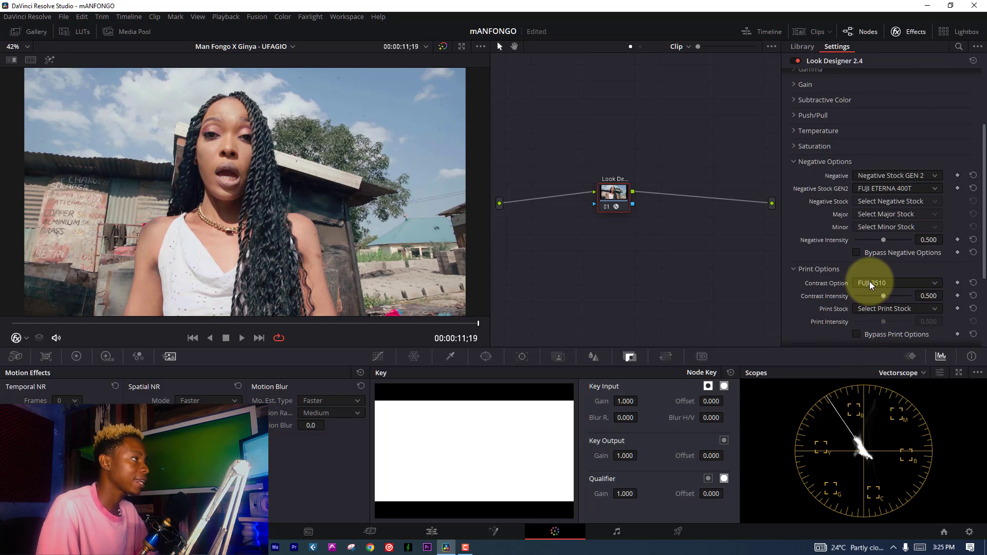
pyautogui.click(870, 284)
pyautogui.click(871, 351)
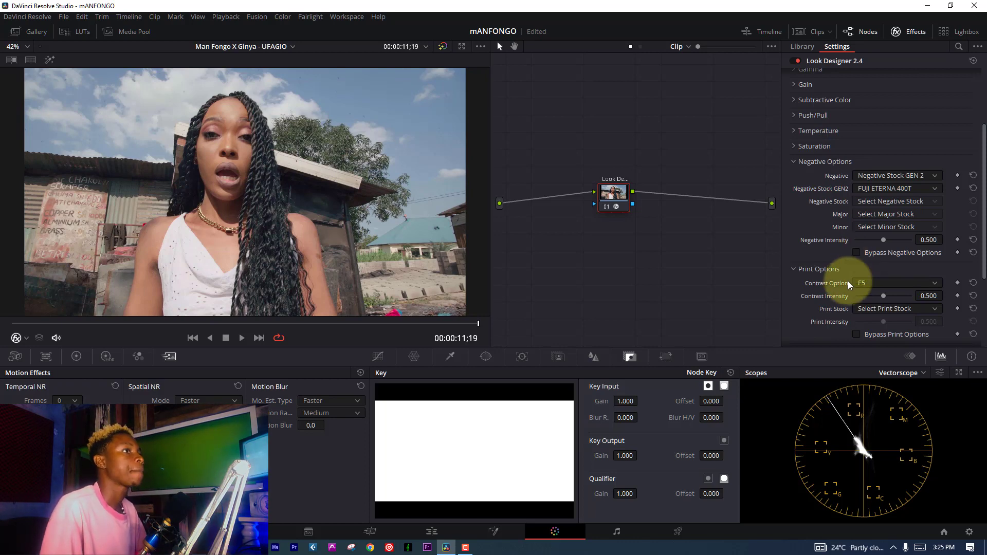
# Compare F3, return to F5, and test contrast intensity 1.000 before resetting to 0.500
pyautogui.click(865, 283)
pyautogui.click(871, 325)
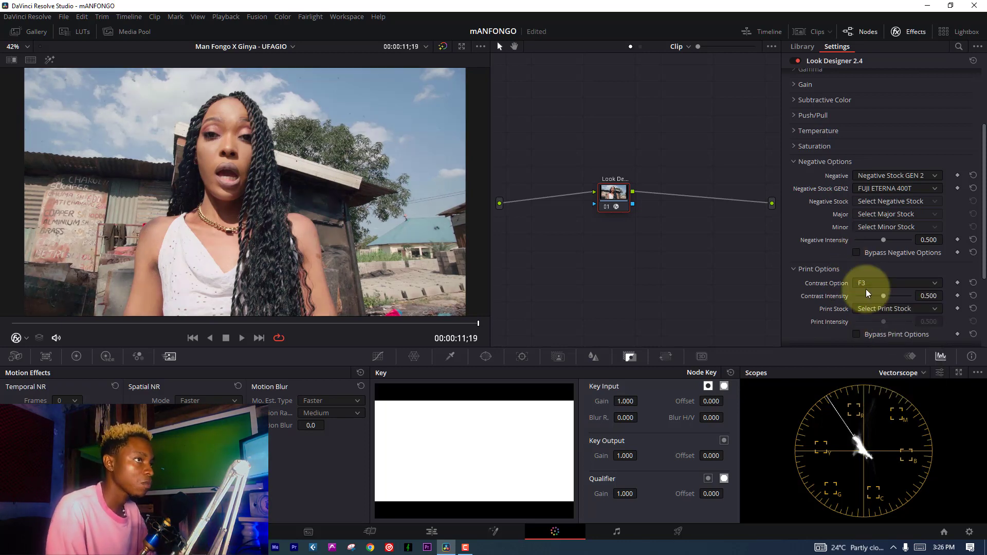
pyautogui.click(866, 284)
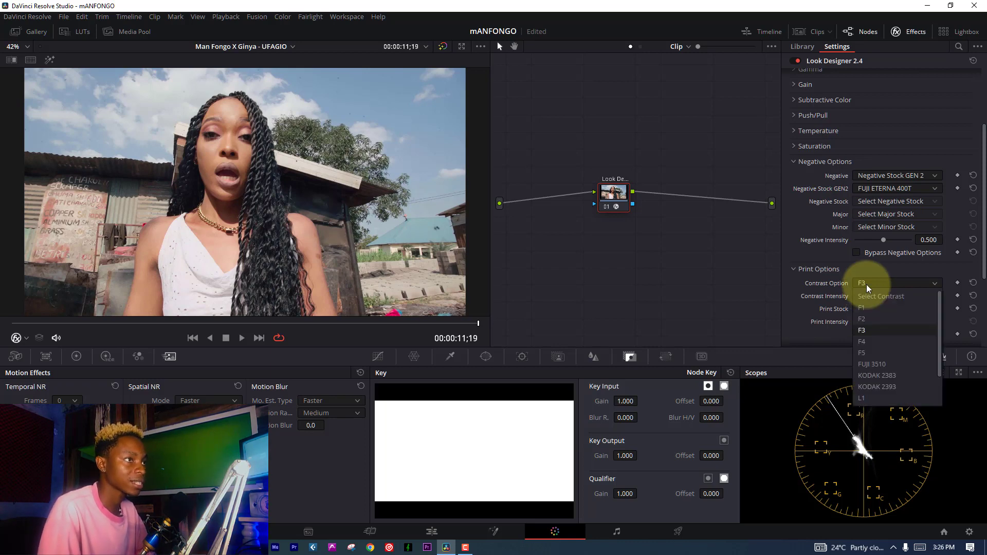
pyautogui.click(868, 352)
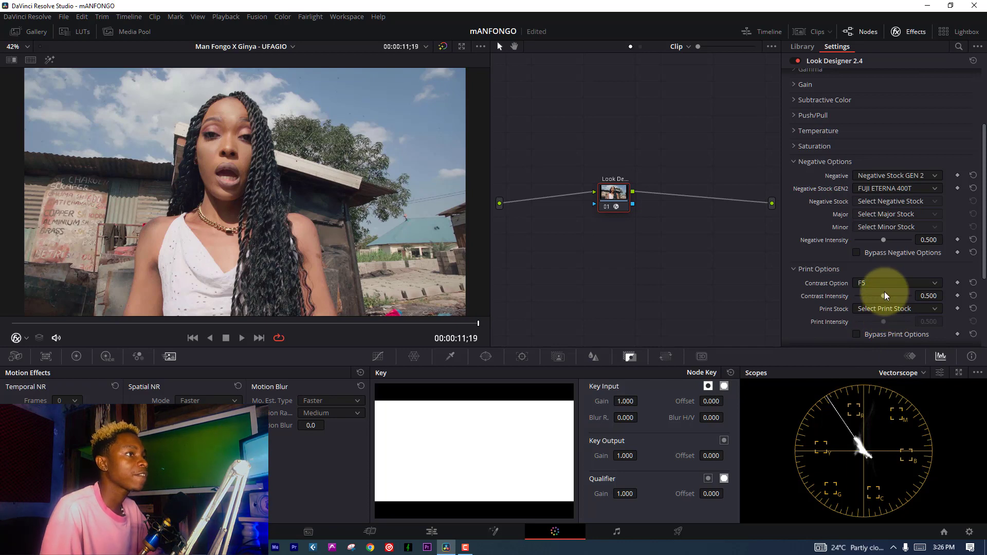
pyautogui.moveTo(900, 298); pyautogui.dragTo(942, 299)
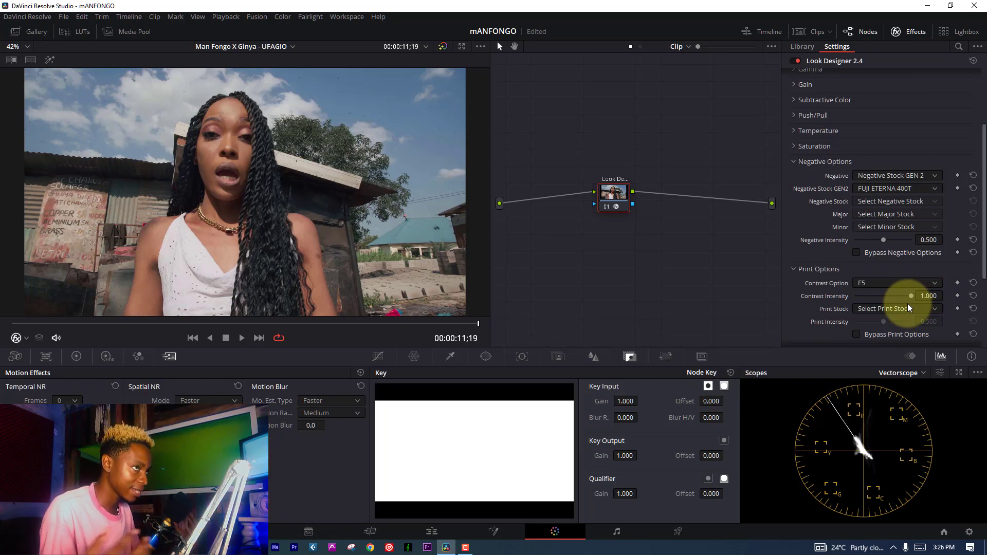
pyautogui.click(973, 295)
# Try print stocks Kodak Vision Color Print 2383, FUJI ETERNA DI JAPAN, KODAK 2383 AVERAGE and CLASSIC
pyautogui.scroll(-3, 972, 262)
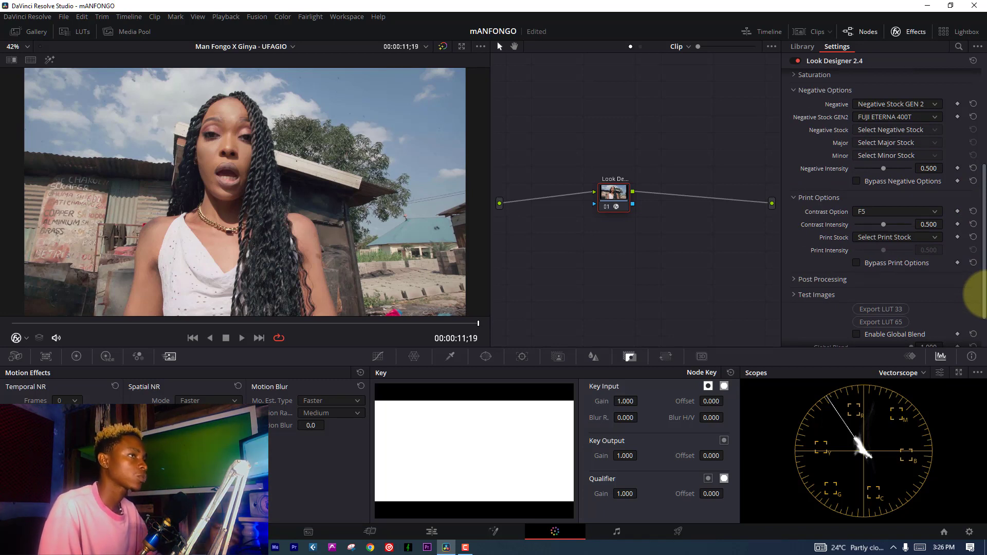
pyautogui.click(893, 237)
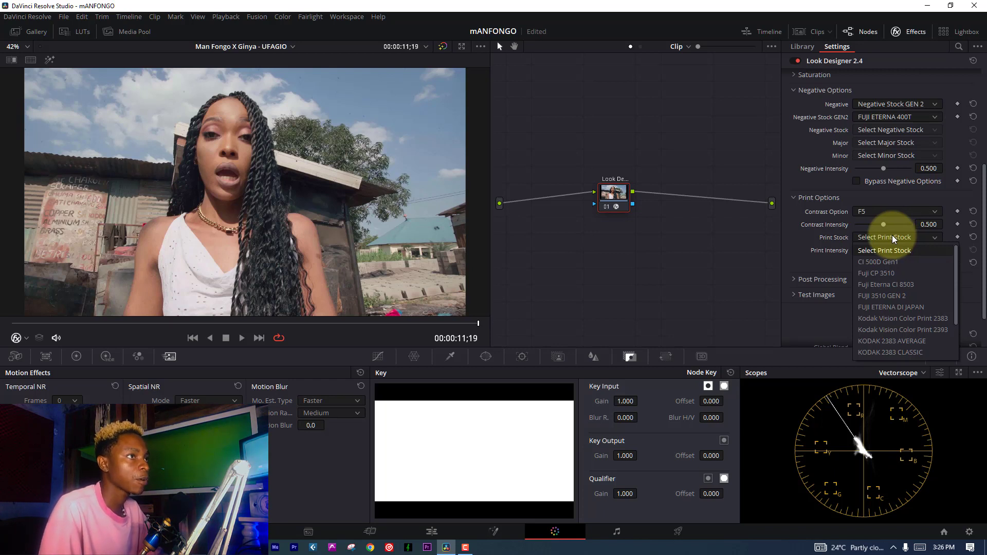
pyautogui.click(905, 318)
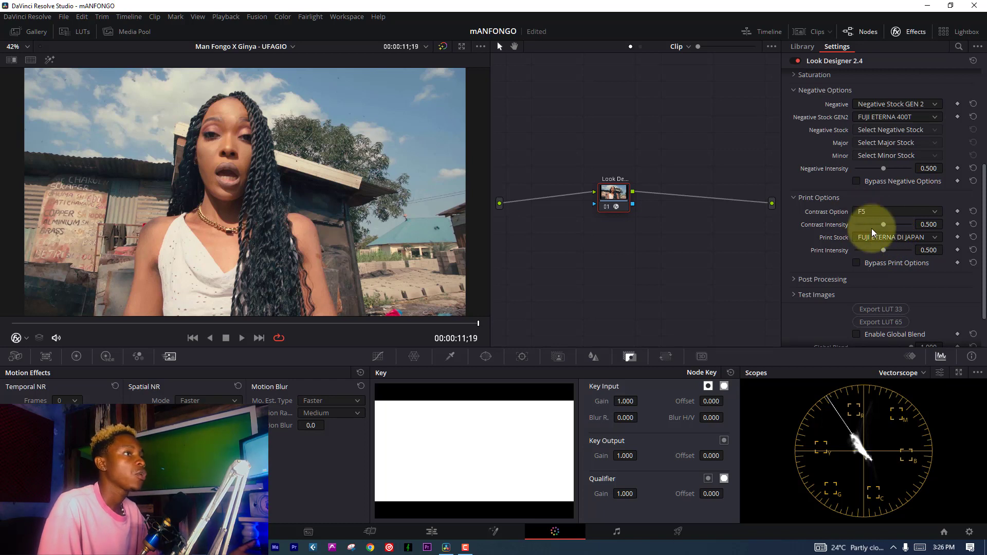
pyautogui.click(881, 236)
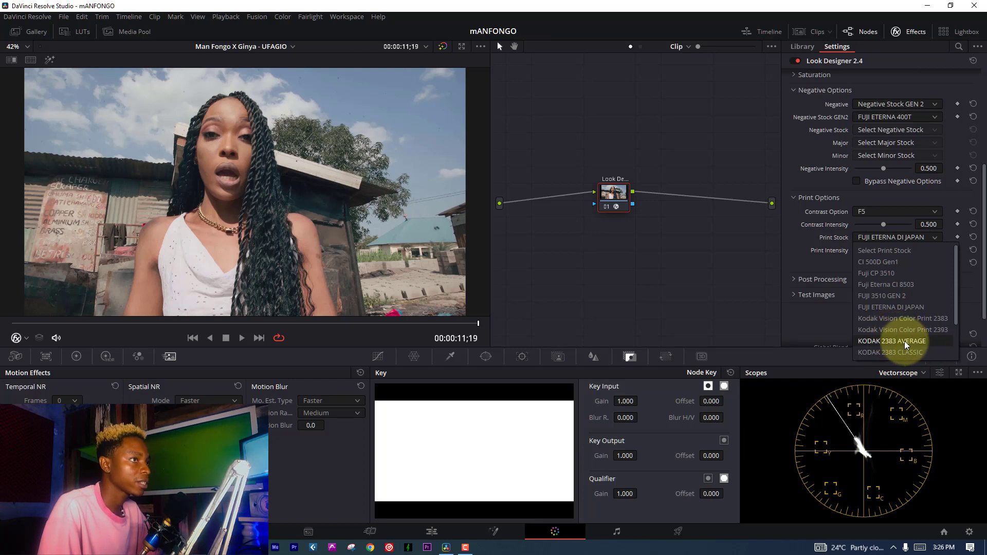
pyautogui.click(907, 342)
pyautogui.click(887, 239)
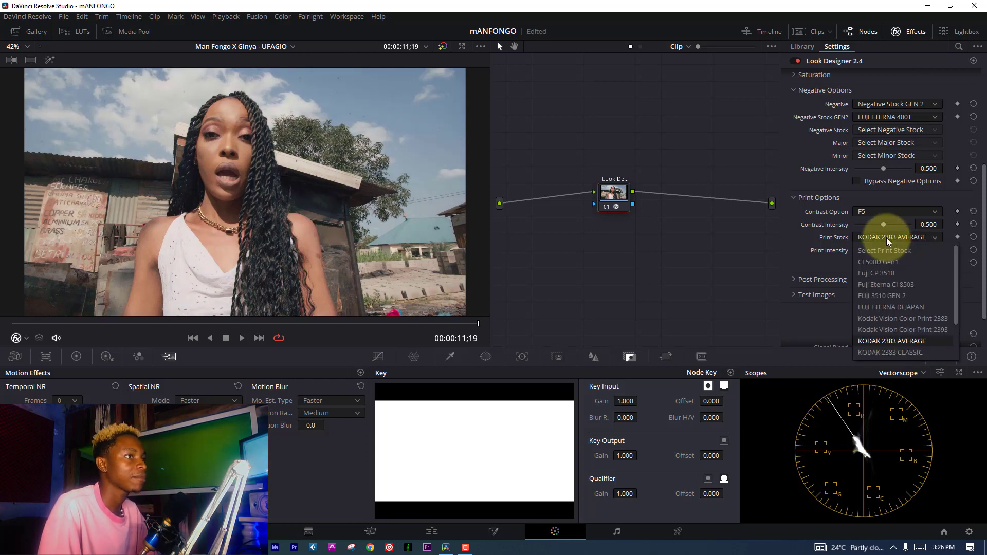
pyautogui.click(894, 351)
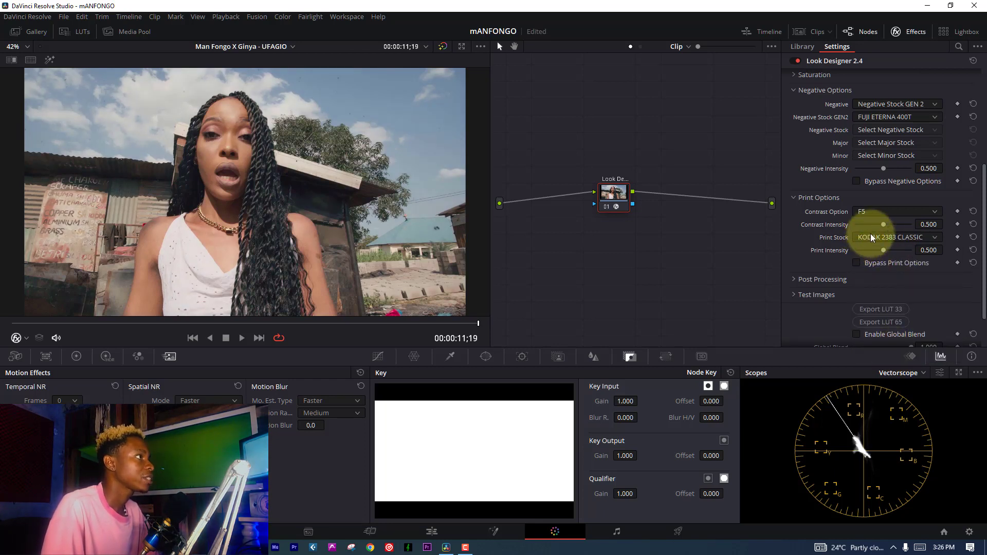
# Settle on FUJI 3510 GEN 2 and reset print intensity to 0.500 after adjusting it
pyautogui.click(871, 233)
pyautogui.click(893, 339)
pyautogui.click(884, 237)
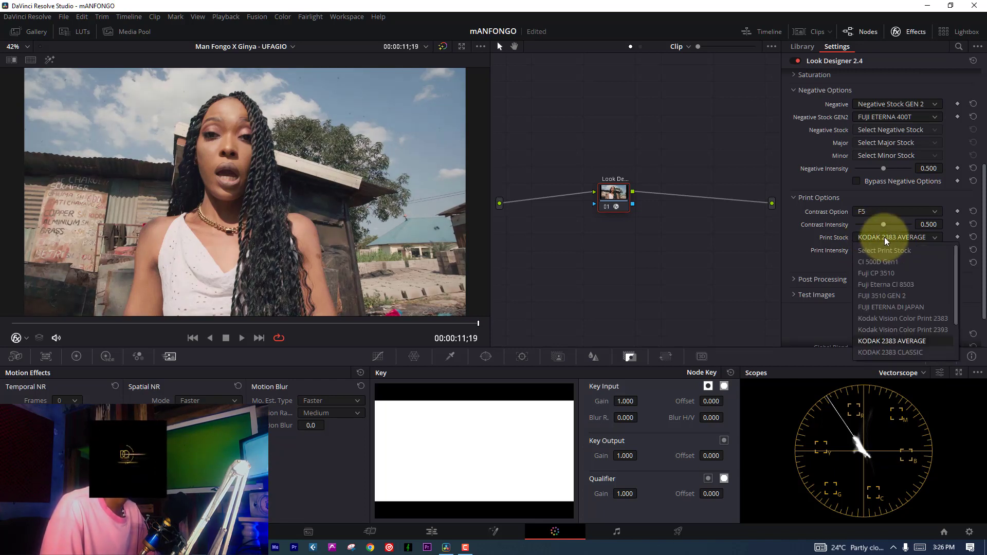
pyautogui.click(891, 297)
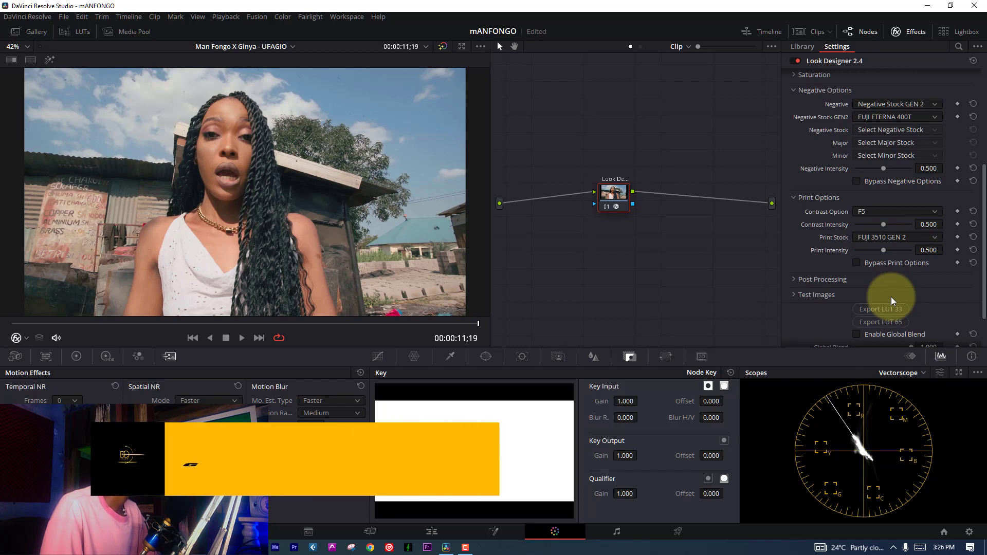
pyautogui.scroll(-3, 969, 264)
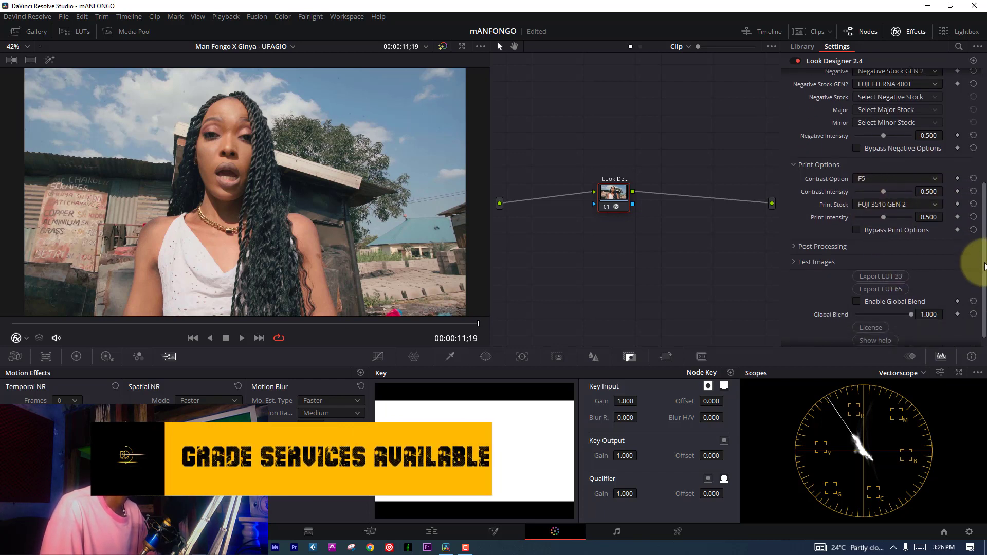
pyautogui.scroll(1, 985, 280)
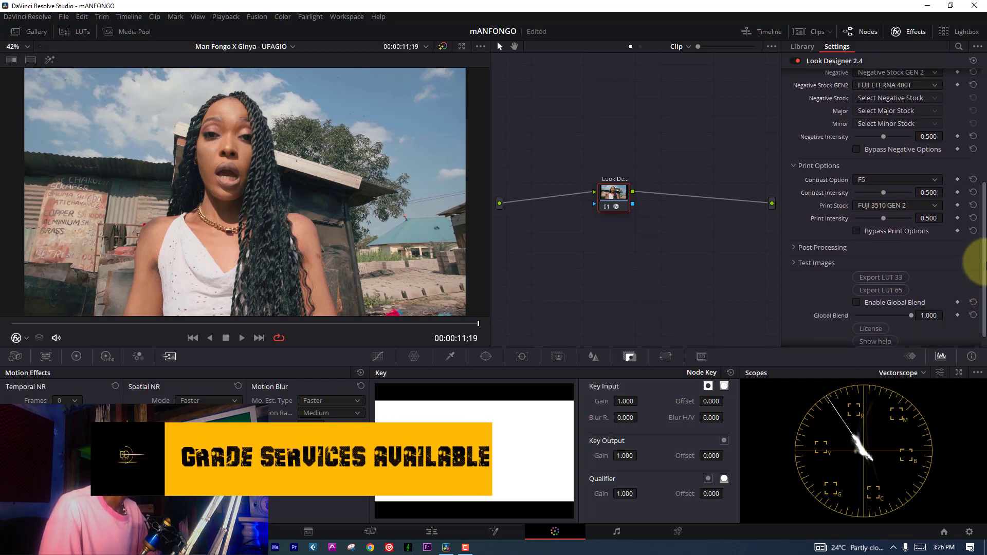
pyautogui.moveTo(884, 218); pyautogui.dragTo(904, 216)
pyautogui.doubleClick(857, 218)
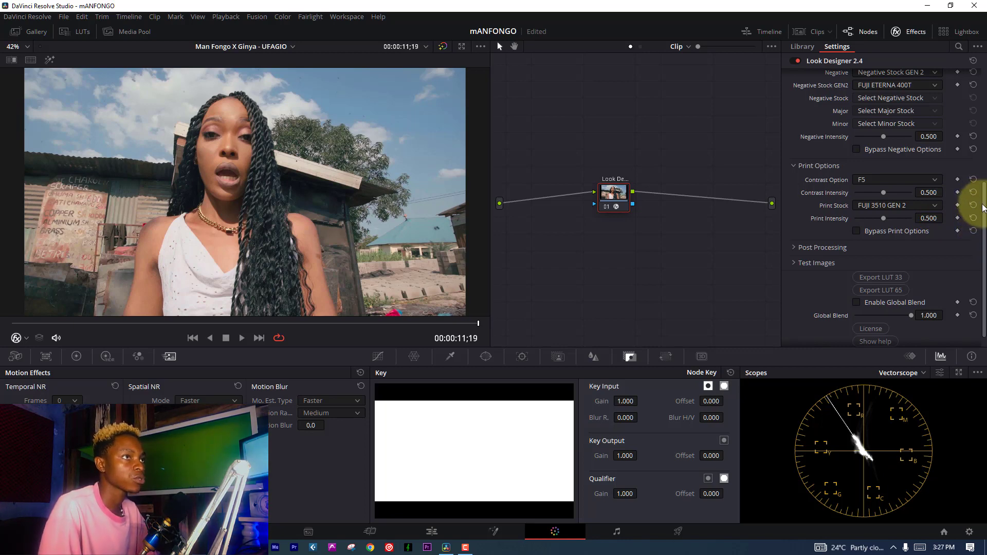
pyautogui.moveTo(983, 198); pyautogui.dragTo(983, 143)
# Collapse Saturation, expand Subtractive Color, and switch the scopes from Vectorscope to Waveform
pyautogui.click(797, 155)
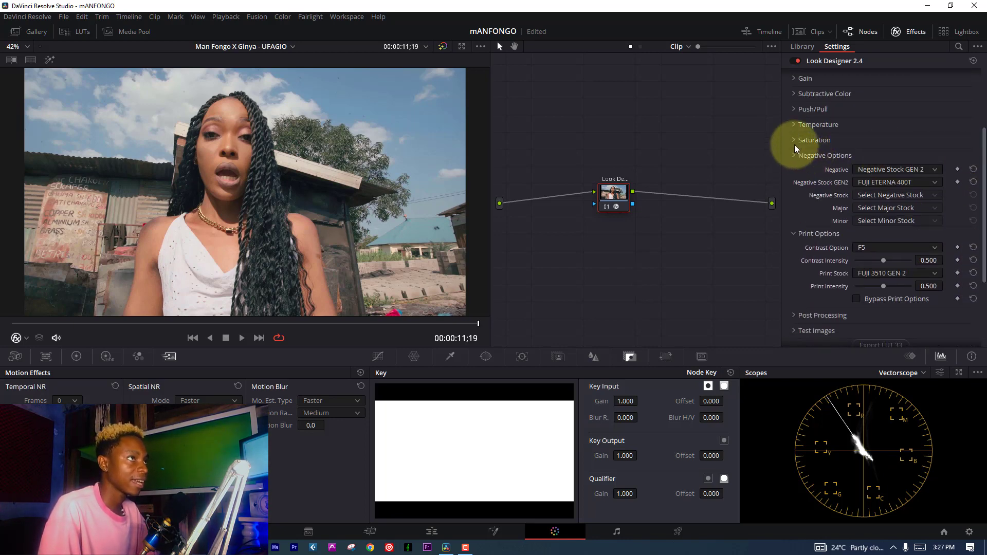
pyautogui.click(792, 139)
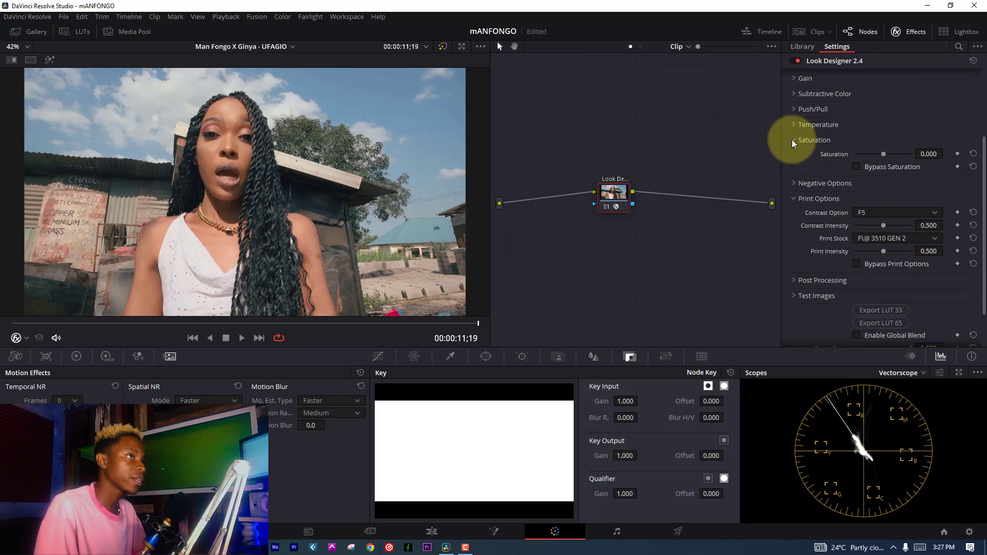
pyautogui.click(794, 137)
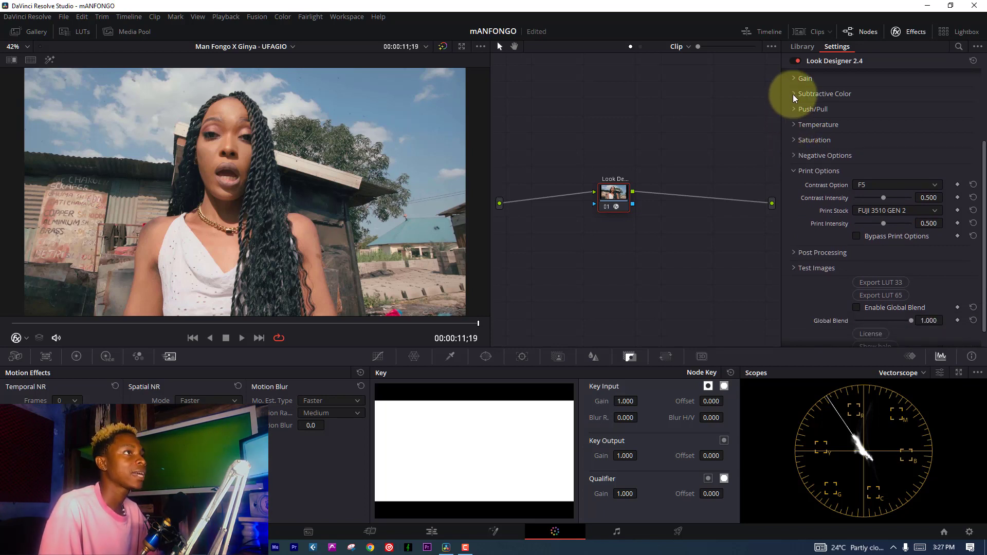
pyautogui.click(793, 94)
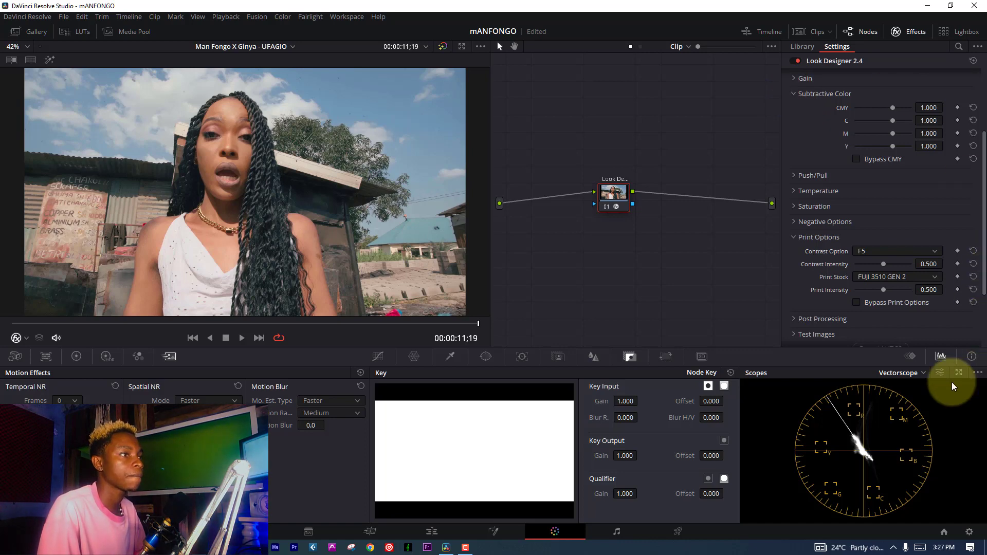
pyautogui.click(903, 374)
pyautogui.click(903, 390)
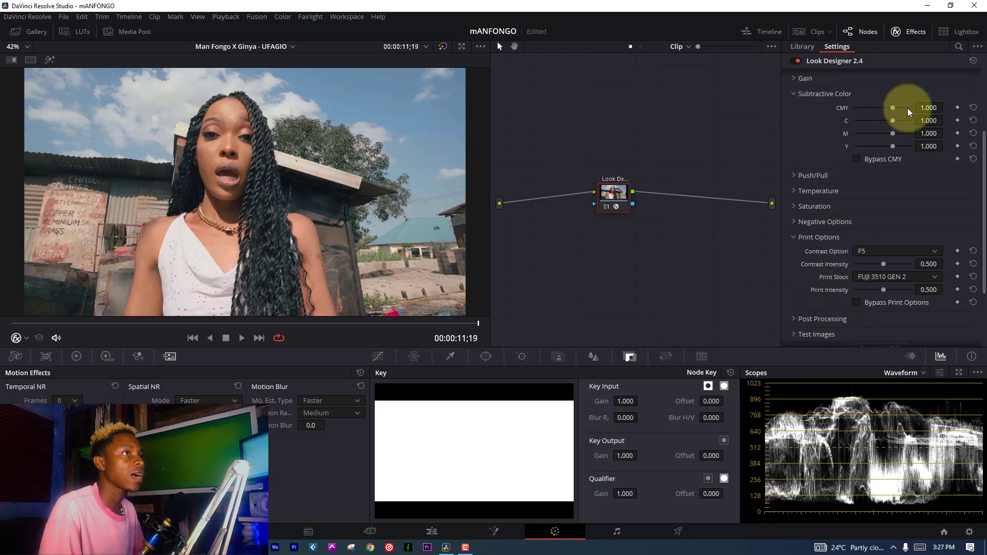
# Scrub the overall CMY density to 1.048 after testing and resetting it
pyautogui.moveTo(927, 107)
pyautogui.mouseDown()
pyautogui.moveTo(942, 109)
pyautogui.moveTo(893, 119)
pyautogui.moveTo(928, 107)
pyautogui.mouseUp()
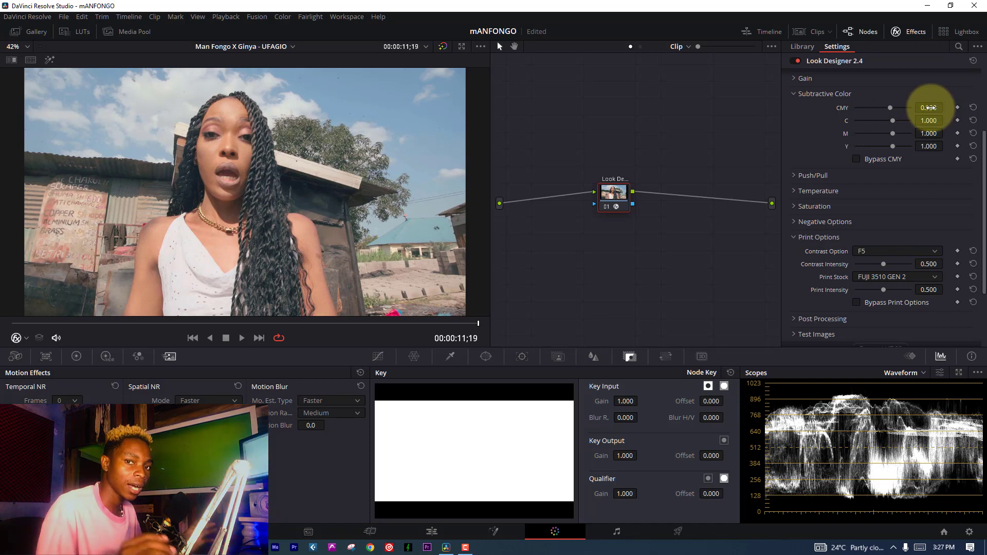
pyautogui.click(974, 110)
pyautogui.moveTo(929, 107); pyautogui.dragTo(946, 107)
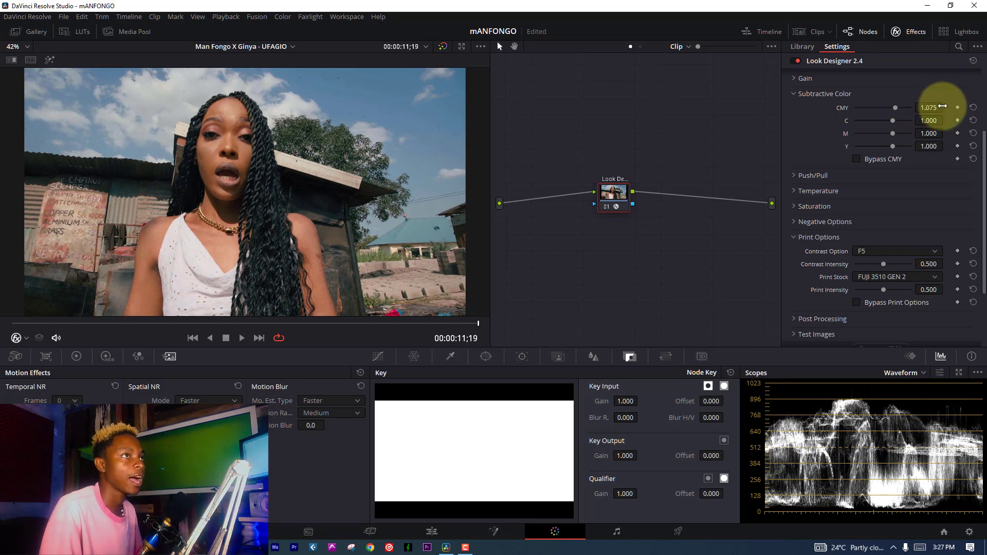
pyautogui.moveTo(945, 107); pyautogui.dragTo(920, 107)
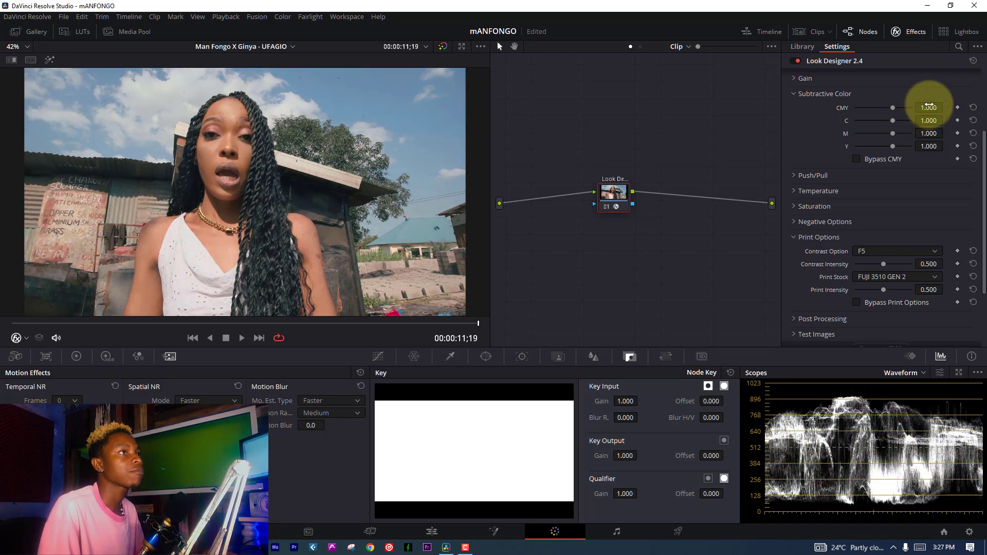
pyautogui.moveTo(929, 107); pyautogui.dragTo(964, 107)
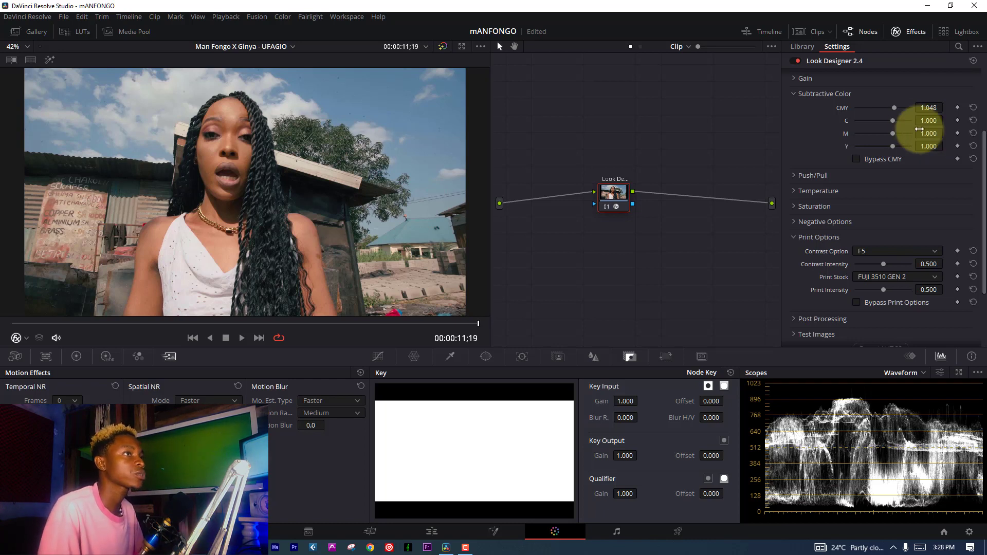
# Set C 1.022, M 1.024 and Y 1.017, toggling Bypass CMY to compare
pyautogui.moveTo(919, 146)
pyautogui.mouseDown()
pyautogui.moveTo(946, 146)
pyautogui.moveTo(914, 153)
pyautogui.mouseUp()
pyautogui.click(973, 146)
pyautogui.moveTo(920, 120); pyautogui.dragTo(946, 133)
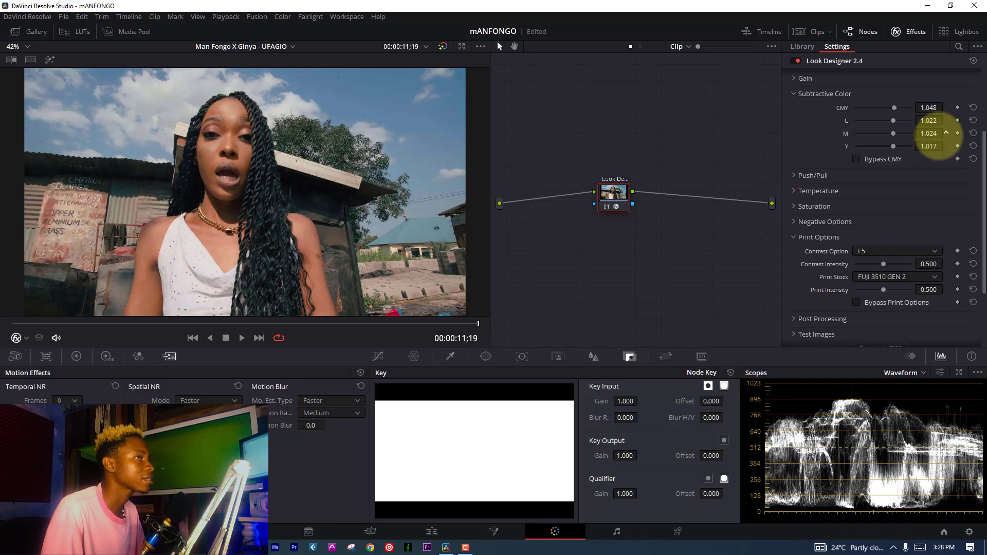
pyautogui.click(939, 135)
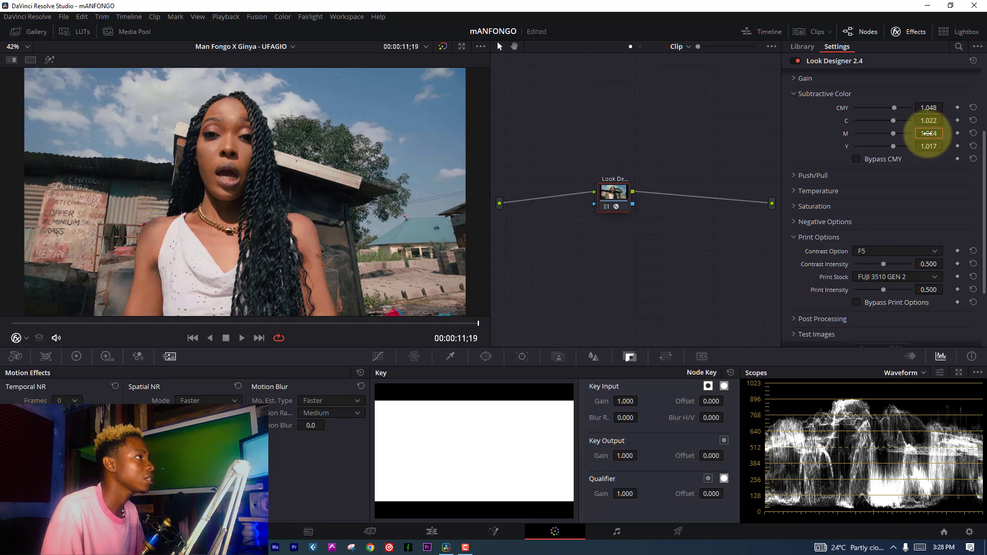
pyautogui.click(856, 159)
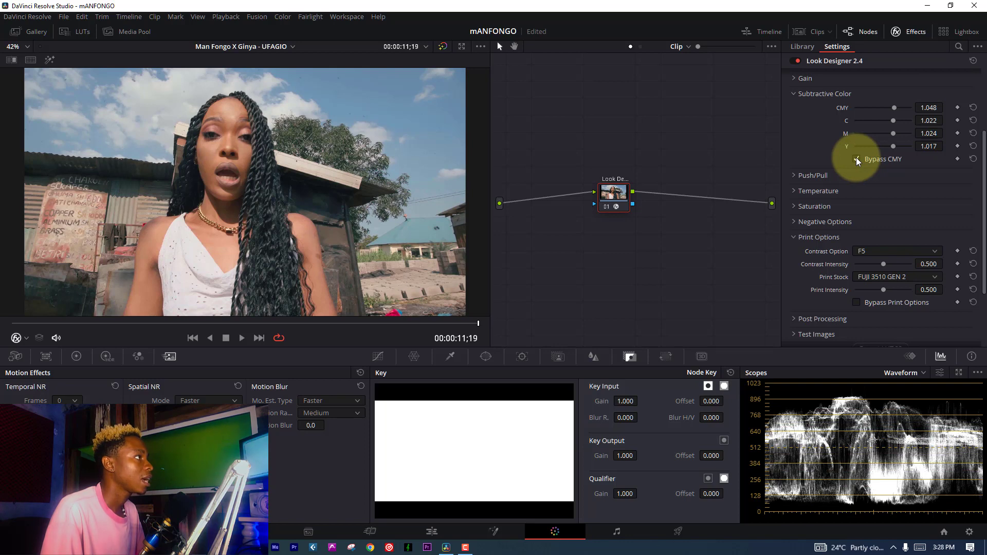
pyautogui.click(856, 159)
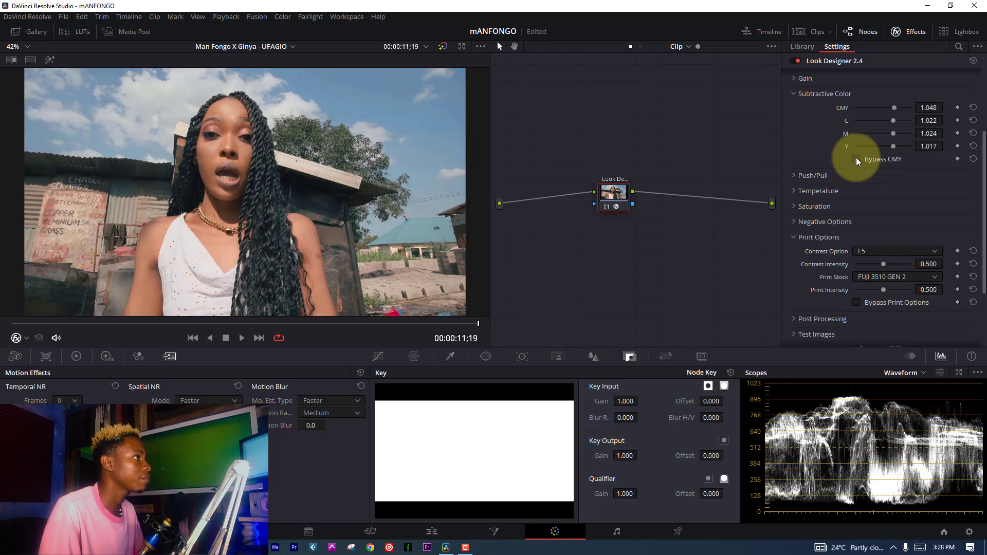
pyautogui.click(856, 159)
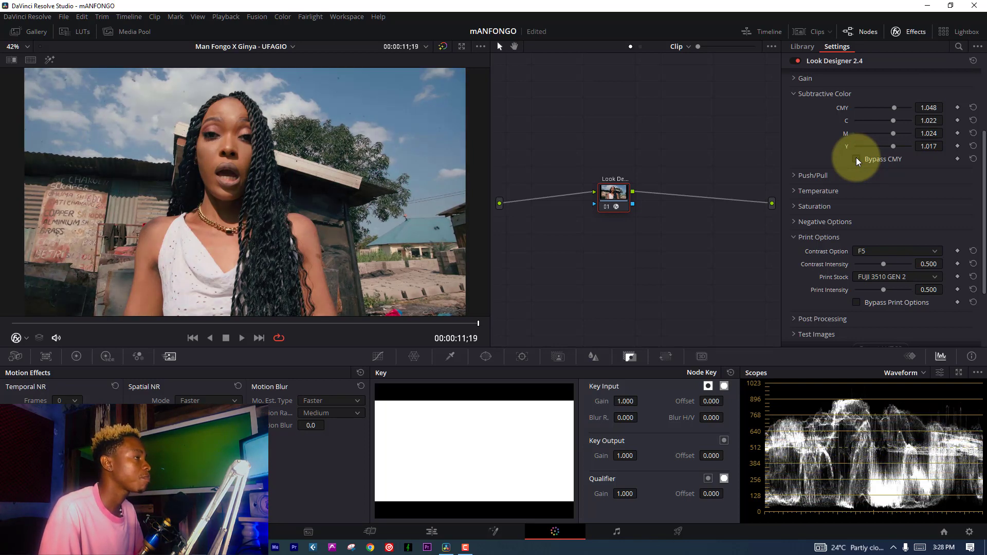
# Expand Saturation, switch scopes to Vectorscope, set saturation to 0.291 and compare with bypass
pyautogui.click(795, 237)
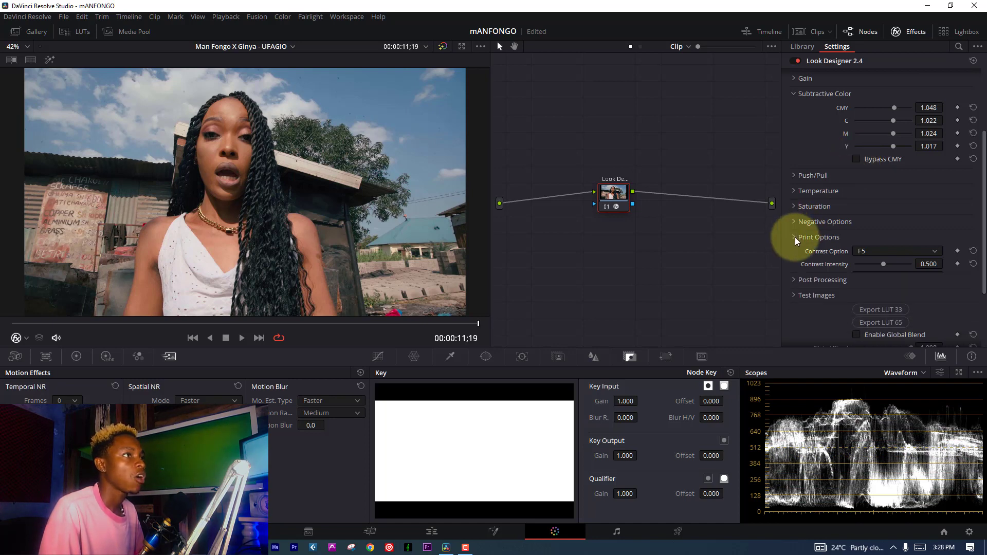
pyautogui.click(795, 205)
pyautogui.click(901, 373)
pyautogui.click(913, 400)
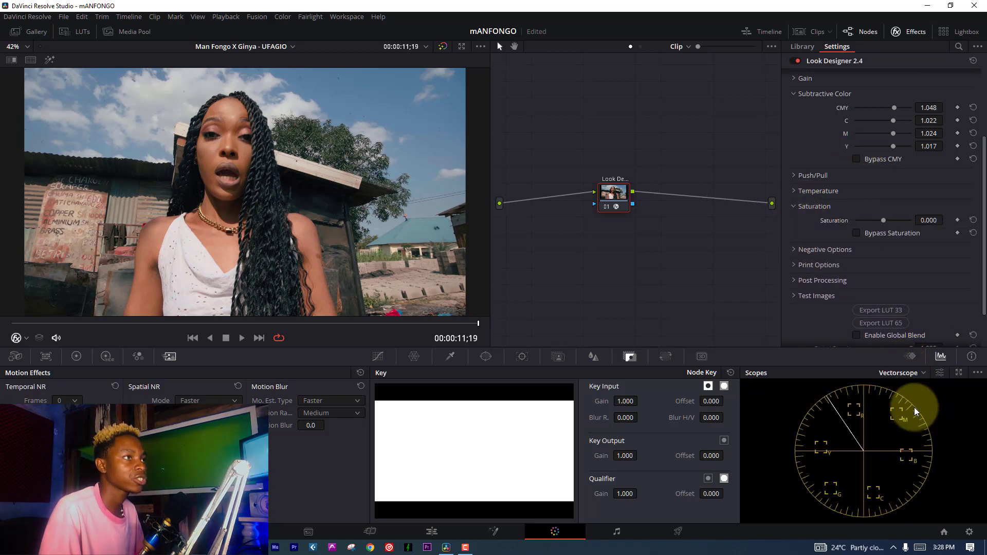
pyautogui.moveTo(929, 220); pyautogui.dragTo(974, 220)
pyautogui.moveTo(539, 283); pyautogui.dragTo(598, 302)
pyautogui.click(856, 233)
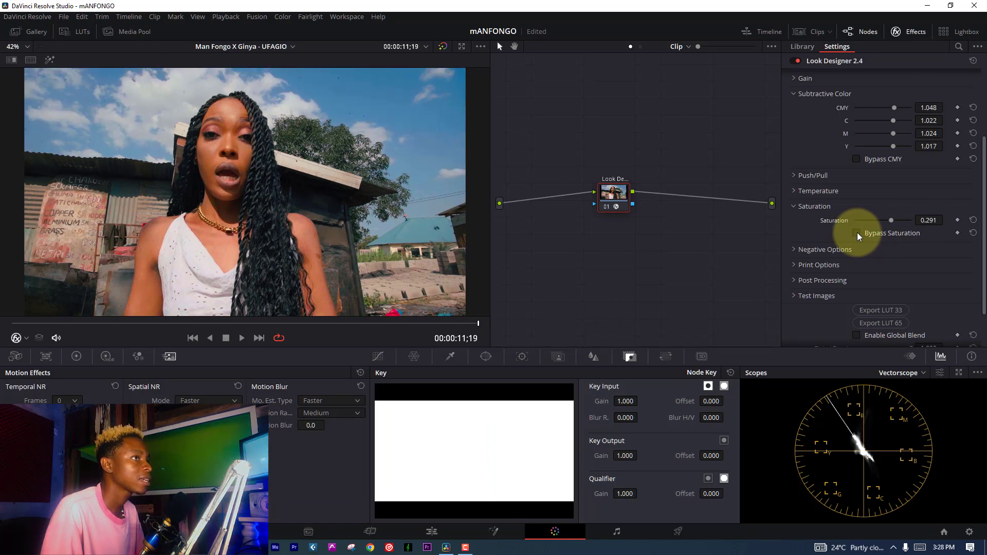
pyautogui.click(857, 234)
# Expand Negative Options and set Negative Intensity to 0.725 after testing 1.000
pyautogui.click(791, 249)
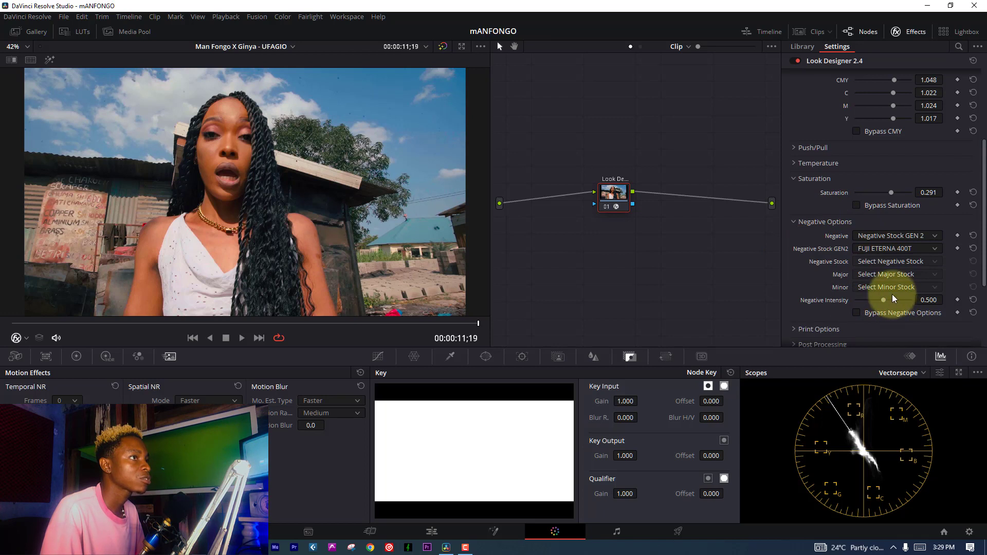
pyautogui.moveTo(895, 298); pyautogui.dragTo(923, 300)
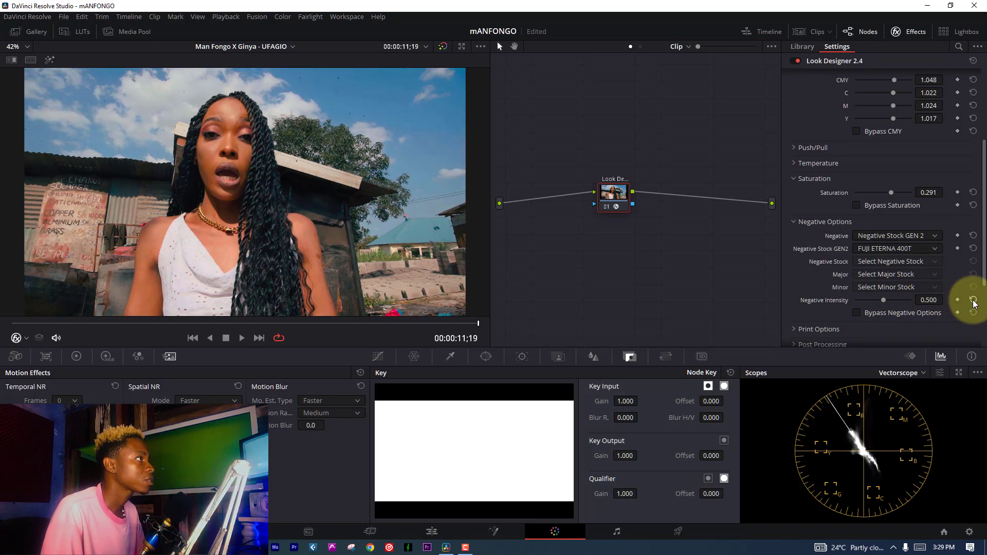
pyautogui.moveTo(883, 300); pyautogui.dragTo(902, 305)
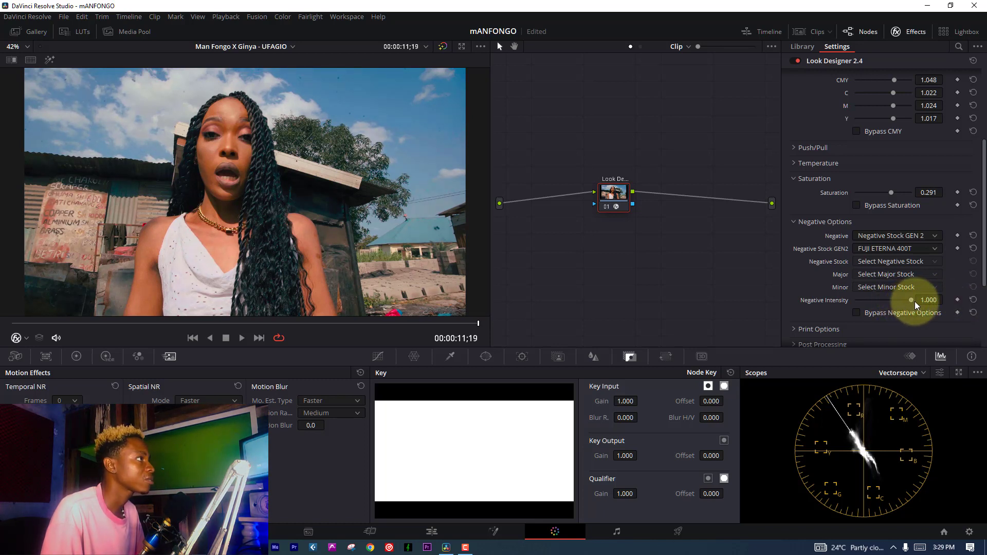
pyautogui.click(896, 301)
# Expand the Print Options and Post Processing sections to review them
pyautogui.scroll(-1, 868, 332)
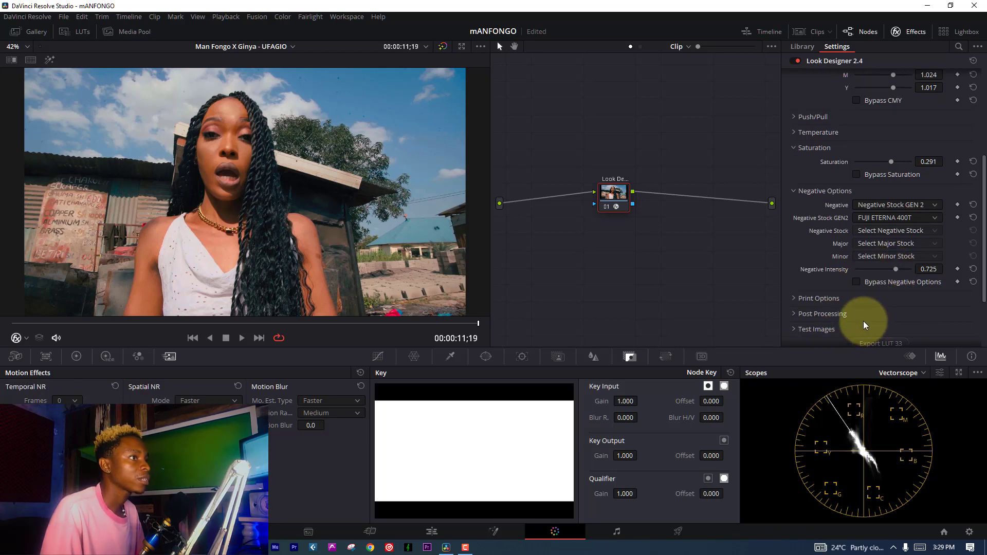
pyautogui.click(794, 298)
pyautogui.scroll(-2, 794, 298)
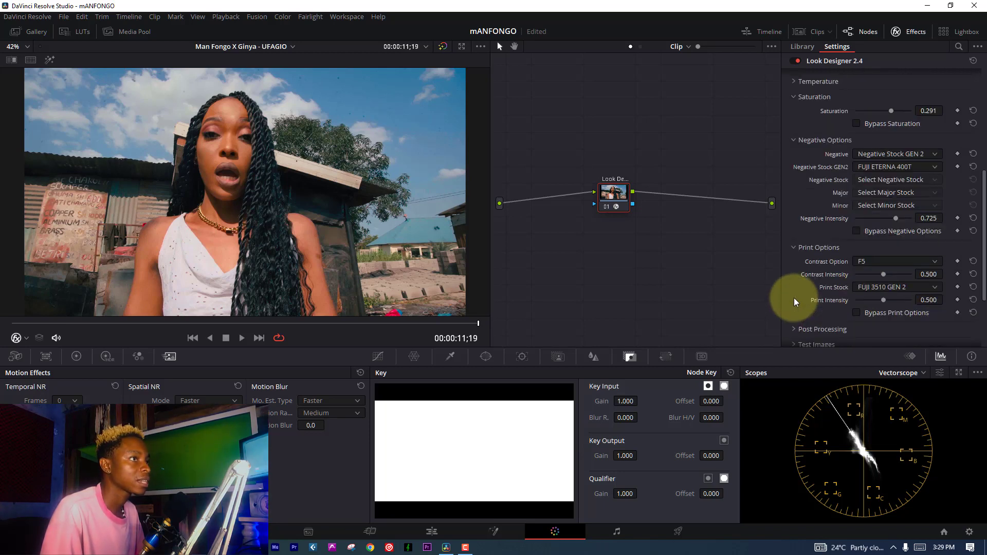
pyautogui.click(787, 326)
pyautogui.scroll(-2, 789, 328)
pyautogui.scroll(6, 804, 282)
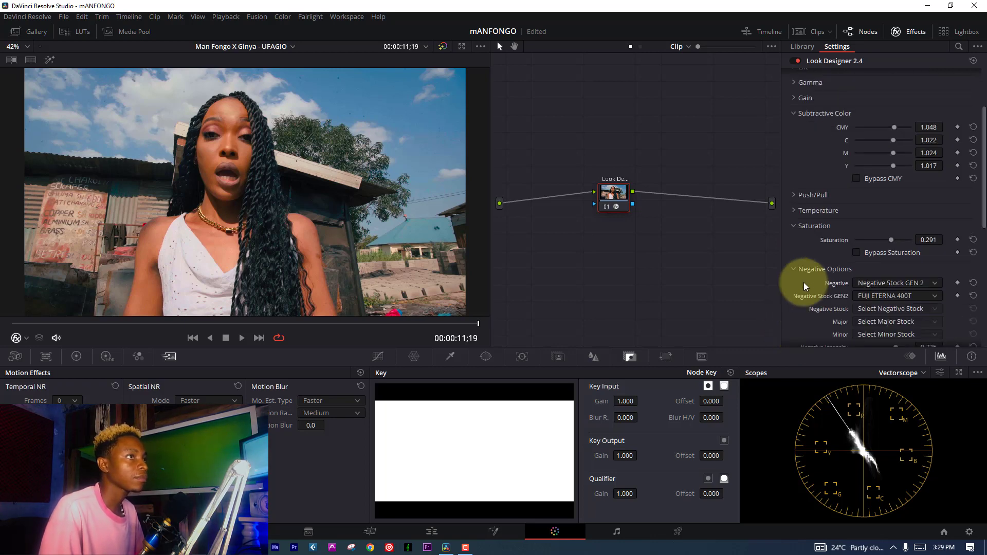
# Set Push/Pull All to 1.025 and bring Temperature from -4 to 0
pyautogui.click(795, 195)
pyautogui.moveTo(939, 209); pyautogui.dragTo(940, 210)
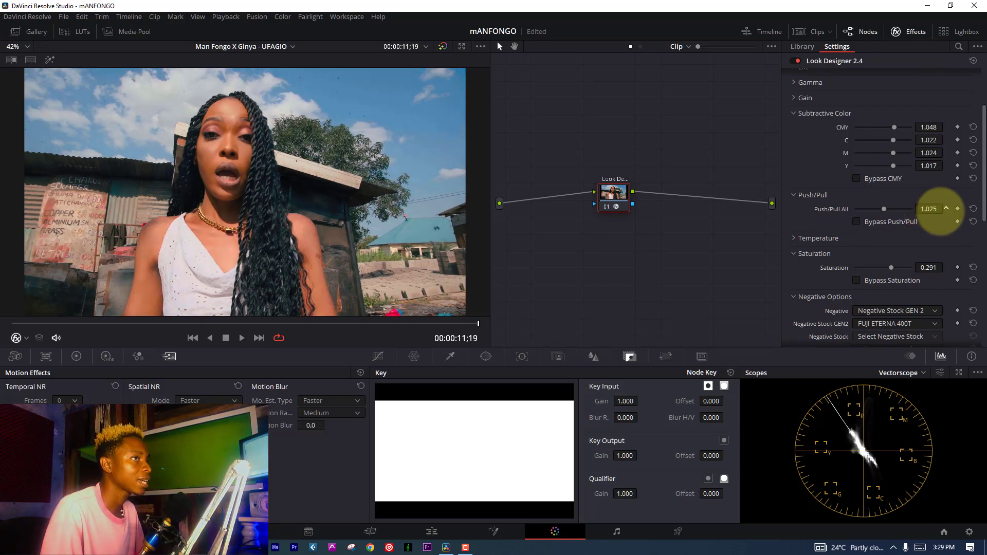
pyautogui.click(800, 237)
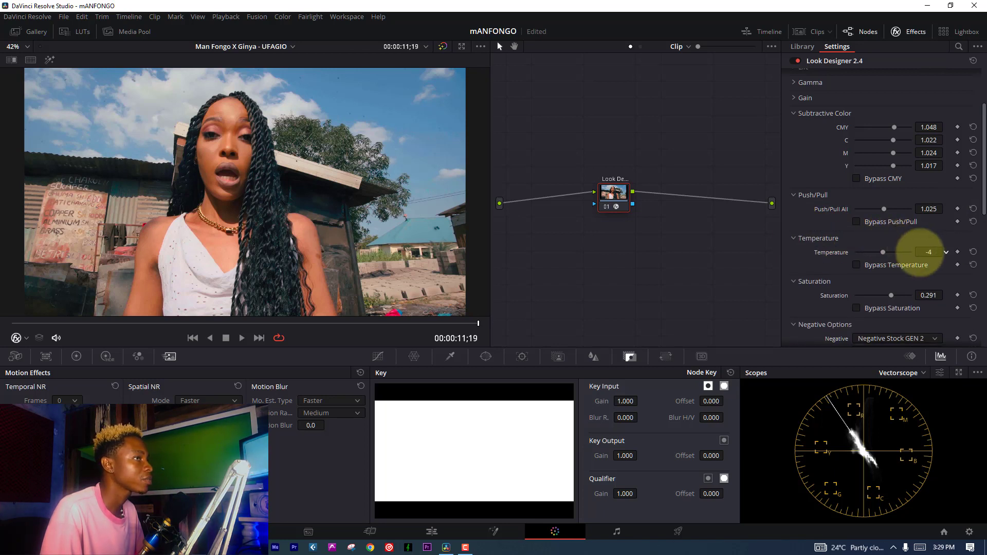
pyautogui.moveTo(931, 253); pyautogui.dragTo(934, 253)
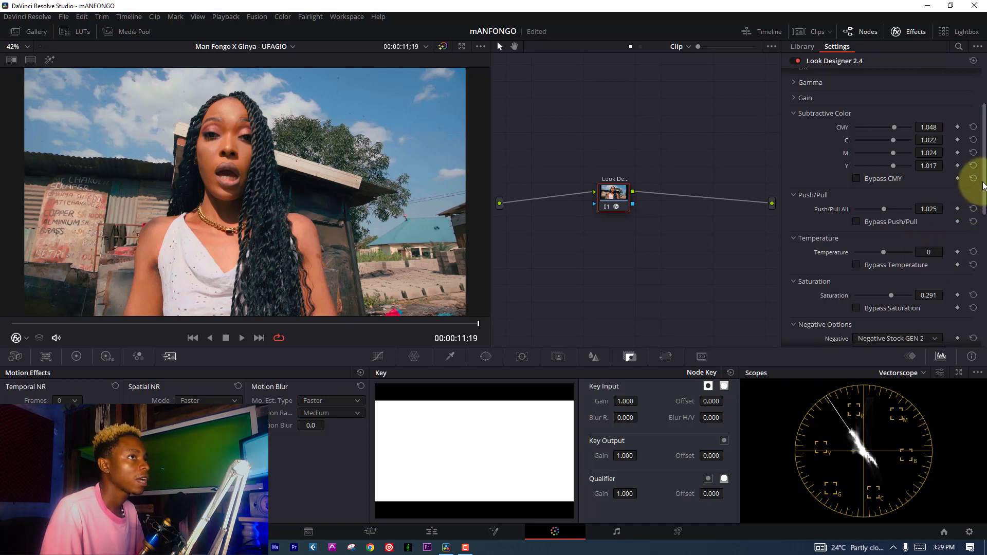
# Collapse Subtractive Color and lower Gain Blue to 0.993
pyautogui.click(787, 110)
pyautogui.click(794, 98)
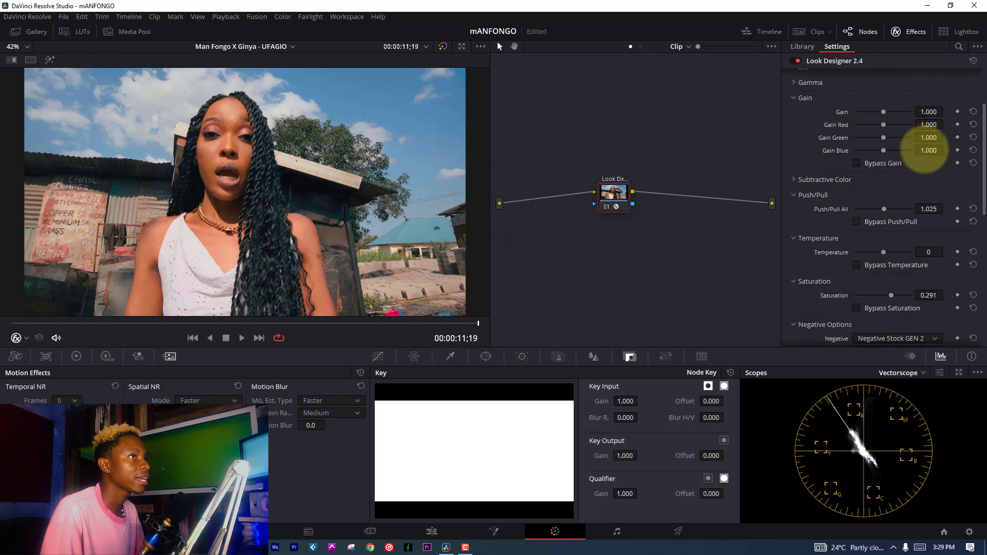
pyautogui.moveTo(924, 151); pyautogui.dragTo(921, 157)
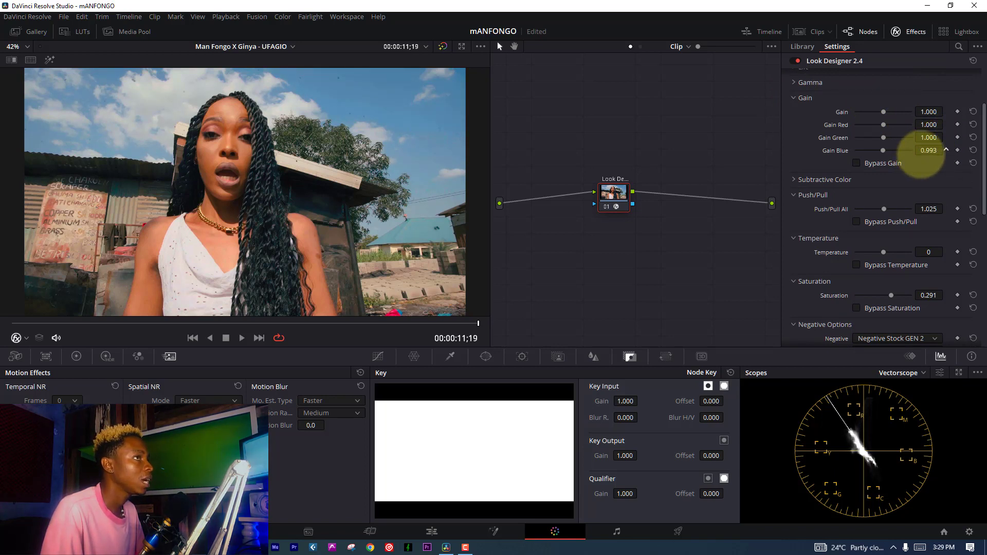
# Nudge Look Designer Lift Red, compare against bypassed lift, and settle it at 0.003
pyautogui.moveTo(982, 149); pyautogui.dragTo(982, 133)
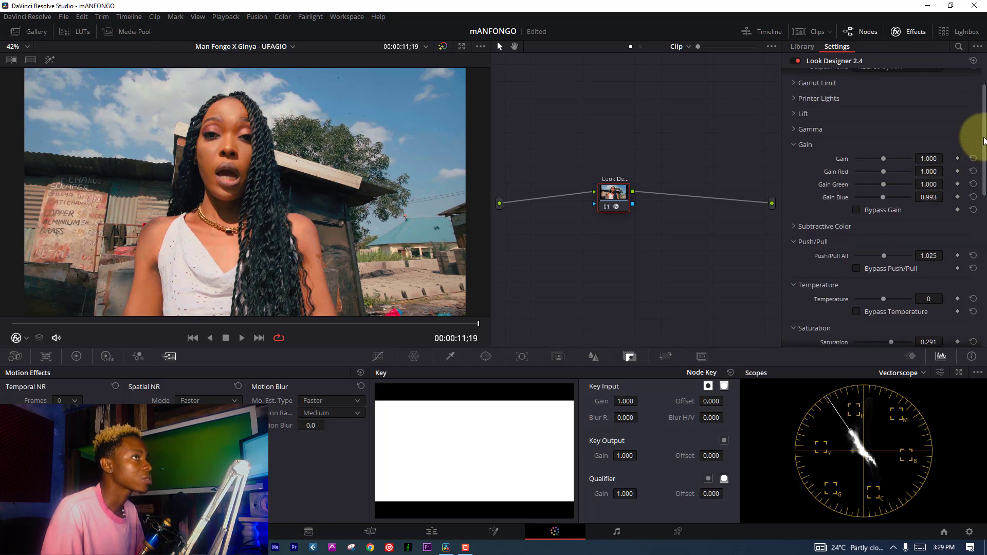
pyautogui.click(791, 117)
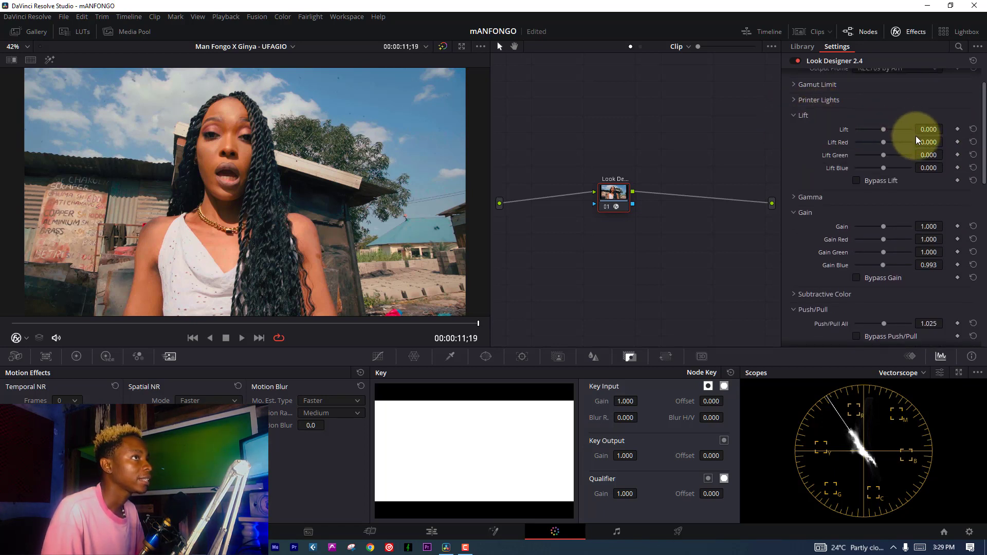
pyautogui.moveTo(921, 140); pyautogui.dragTo(915, 143)
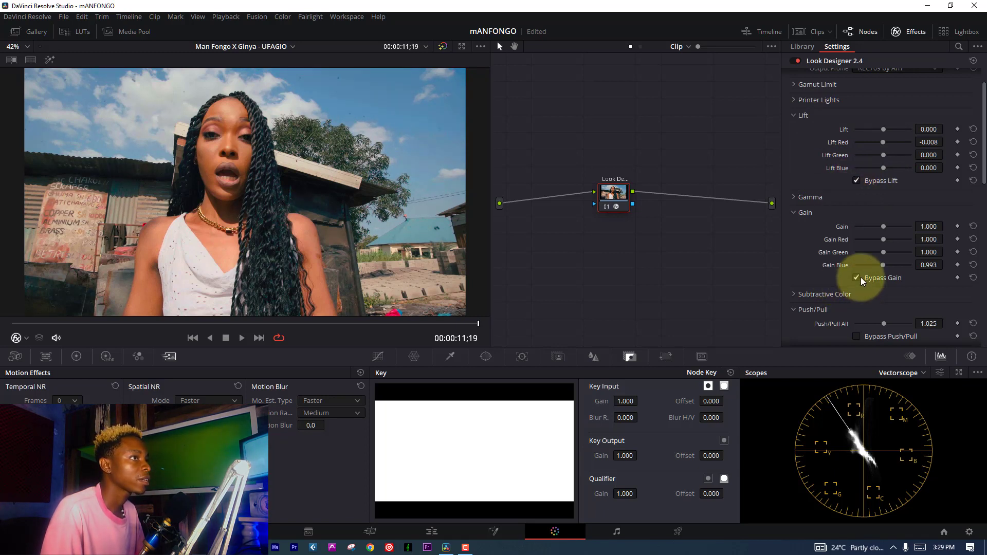
pyautogui.click(856, 180)
pyautogui.moveTo(928, 142); pyautogui.dragTo(930, 142)
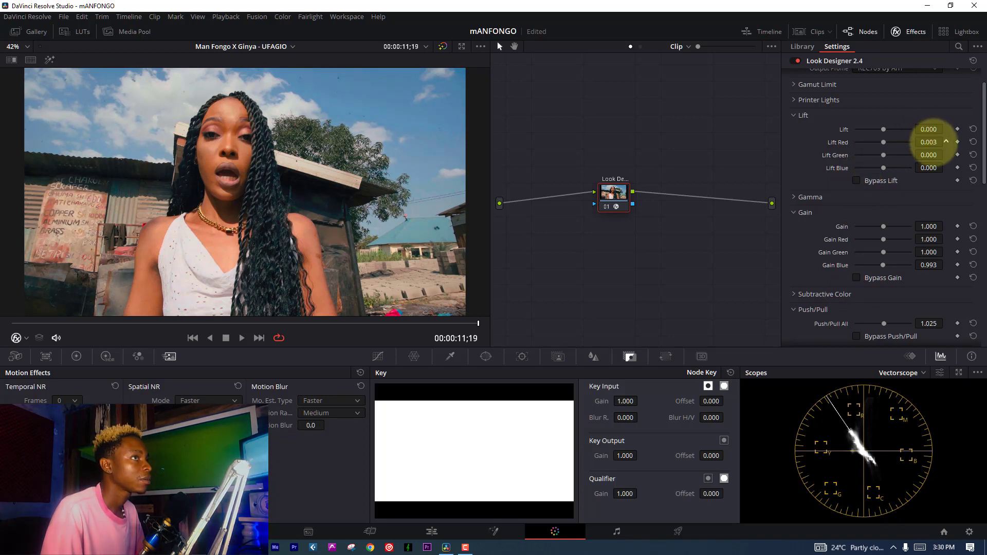
pyautogui.click(792, 114)
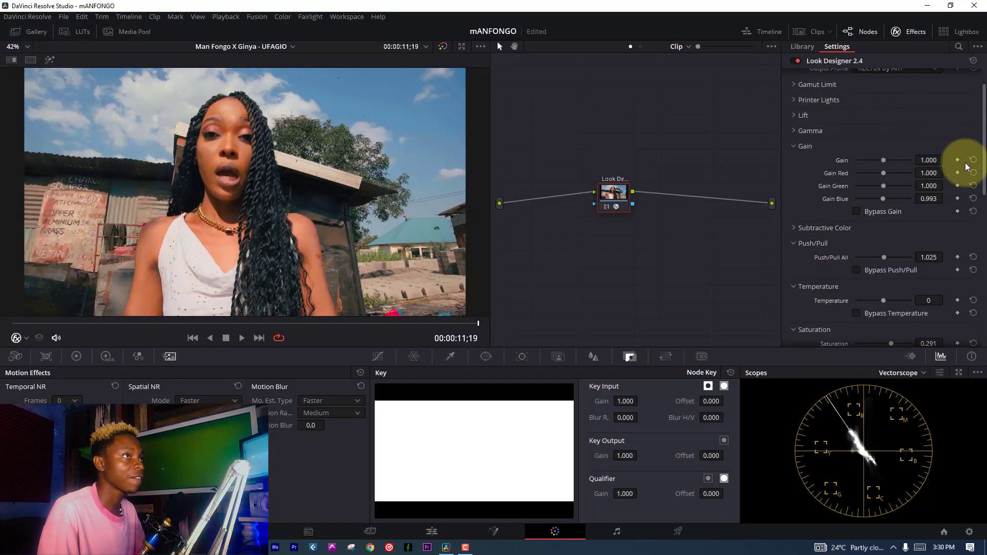
# Collapse the Gain, Push/Pull, Temperature, Saturation, film and post-processing sections of Look Designer
pyautogui.click(798, 147)
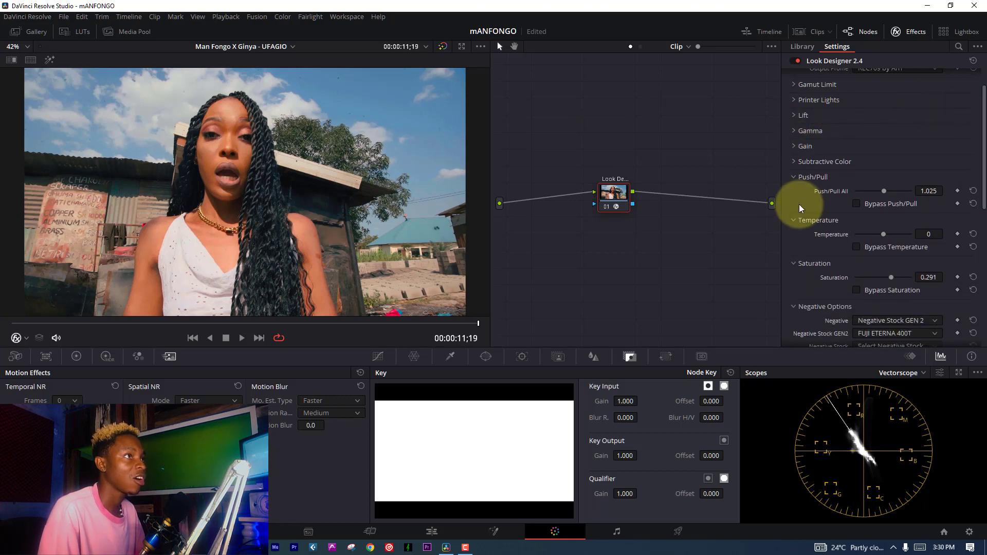
pyautogui.click(795, 176)
pyautogui.click(793, 192)
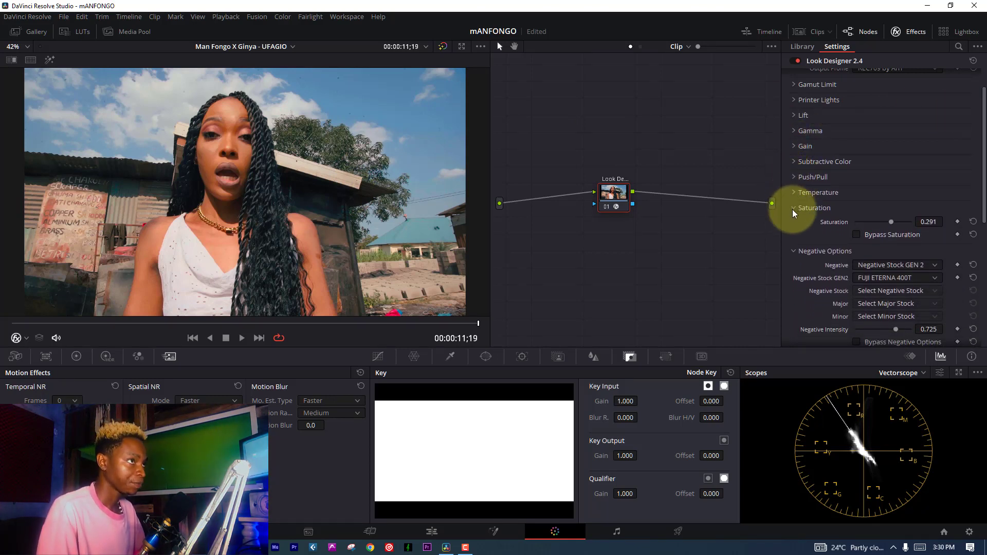
pyautogui.click(792, 209)
pyautogui.click(794, 222)
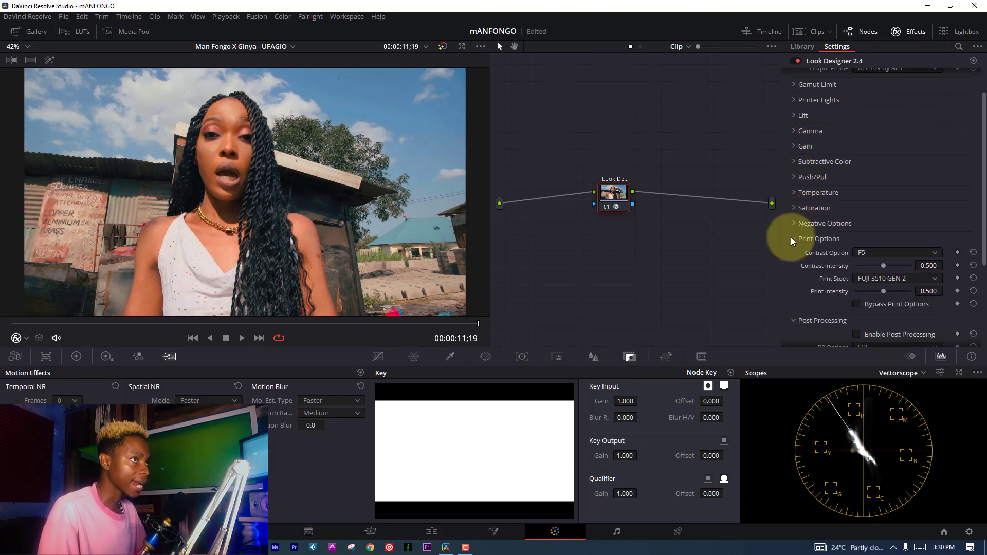
pyautogui.click(791, 237)
pyautogui.click(791, 254)
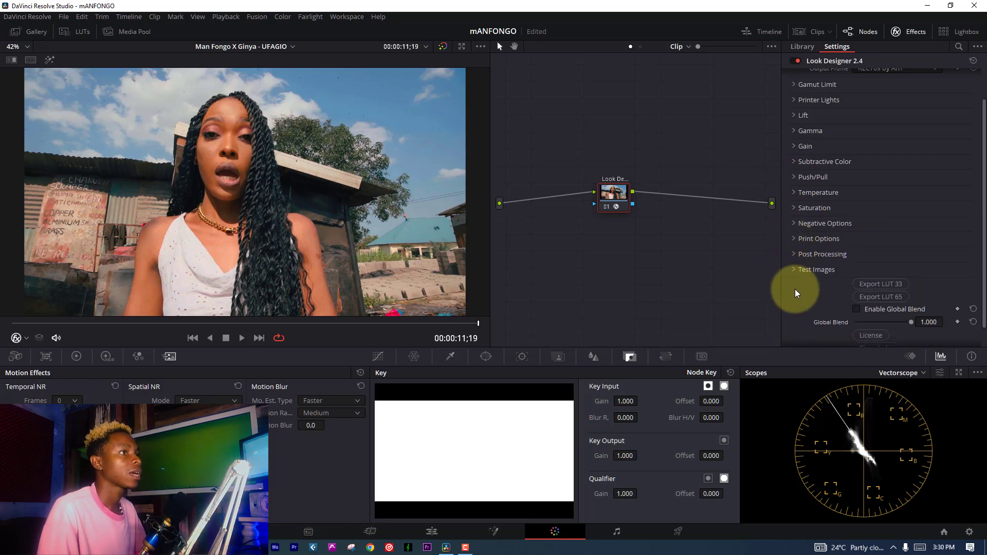
pyautogui.scroll(-1, 797, 286)
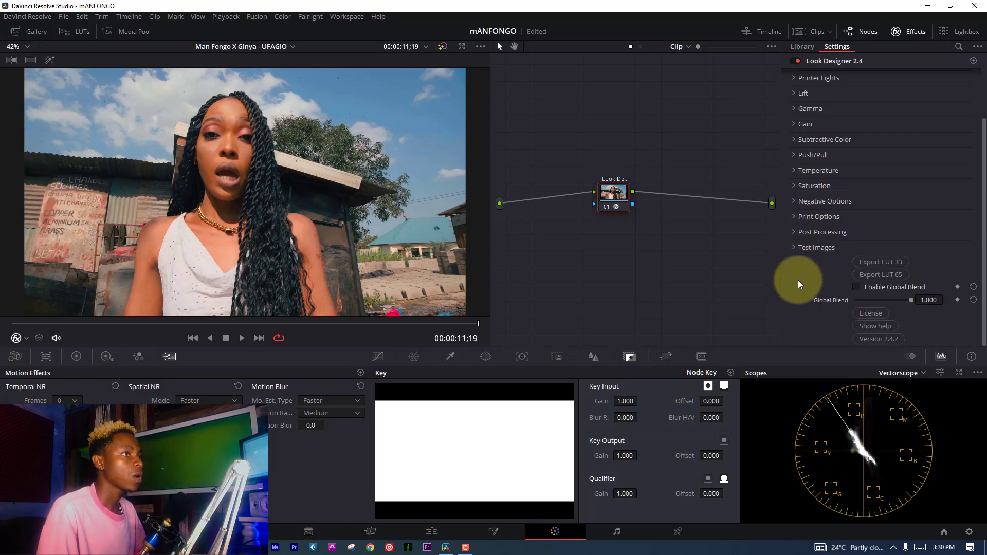
# Export the grade as a 33-point .cube LUT under a new file name
pyautogui.click(873, 261)
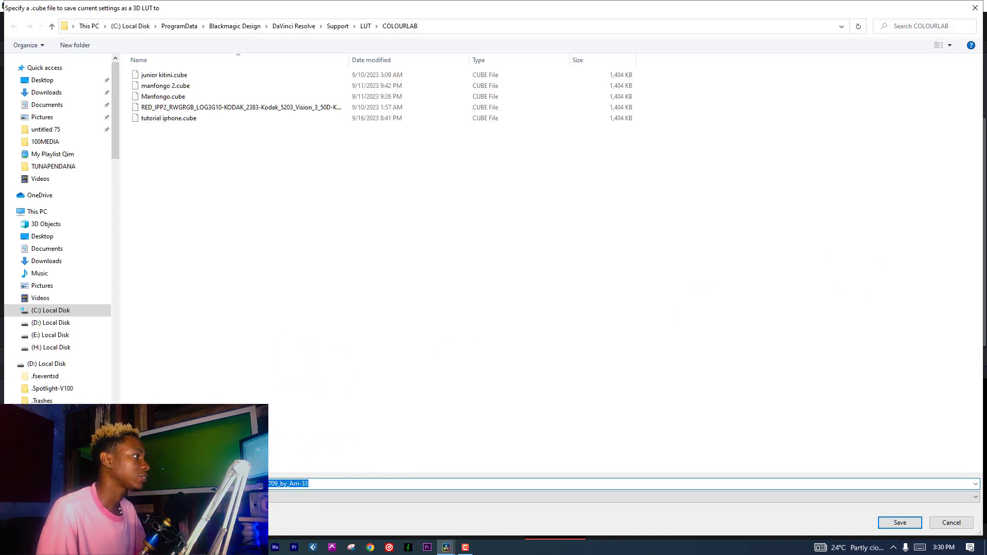
pyautogui.press('BackSpace')
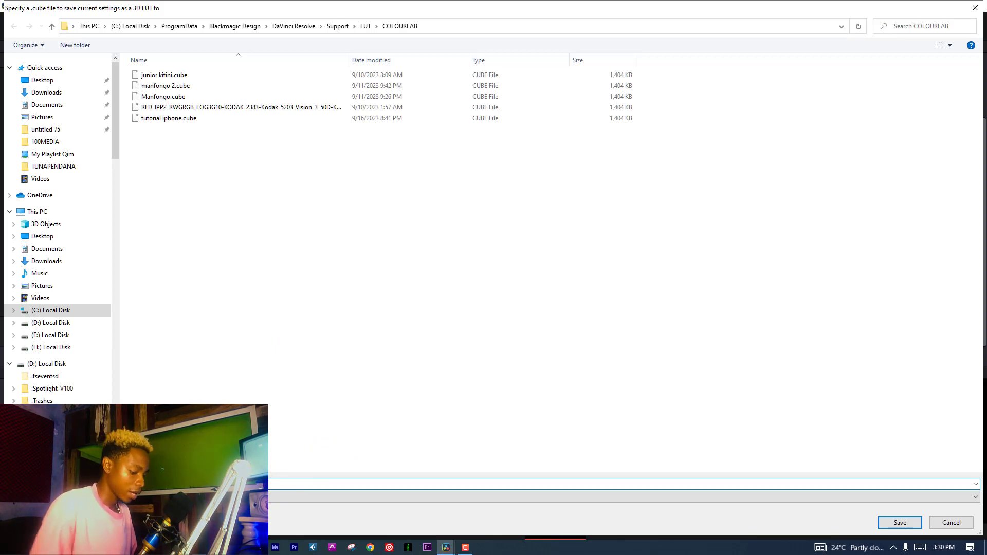
pyautogui.press('Escape')
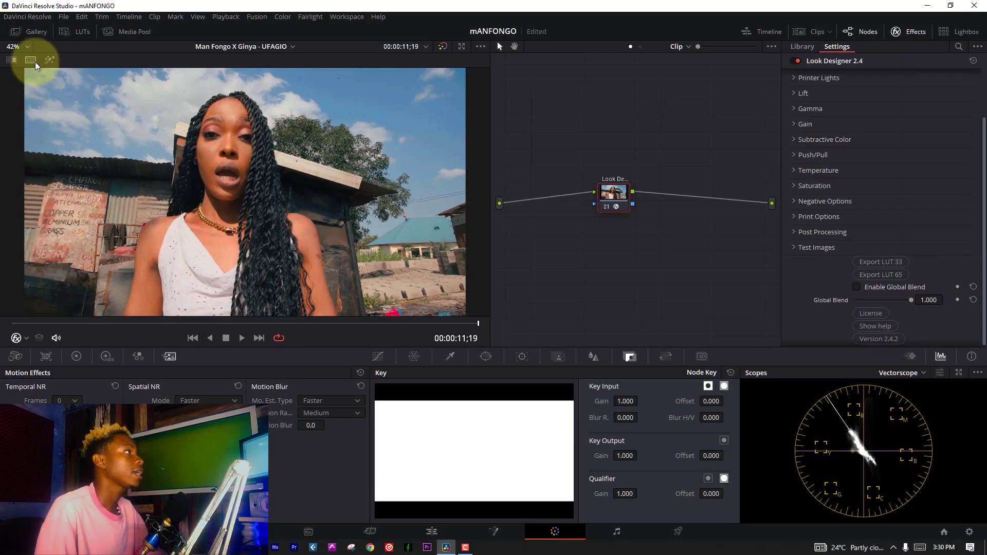
# Disable the Look Designer node and apply the COLOURLAB exclusive color LUT on a new node before it
pyautogui.click(73, 33)
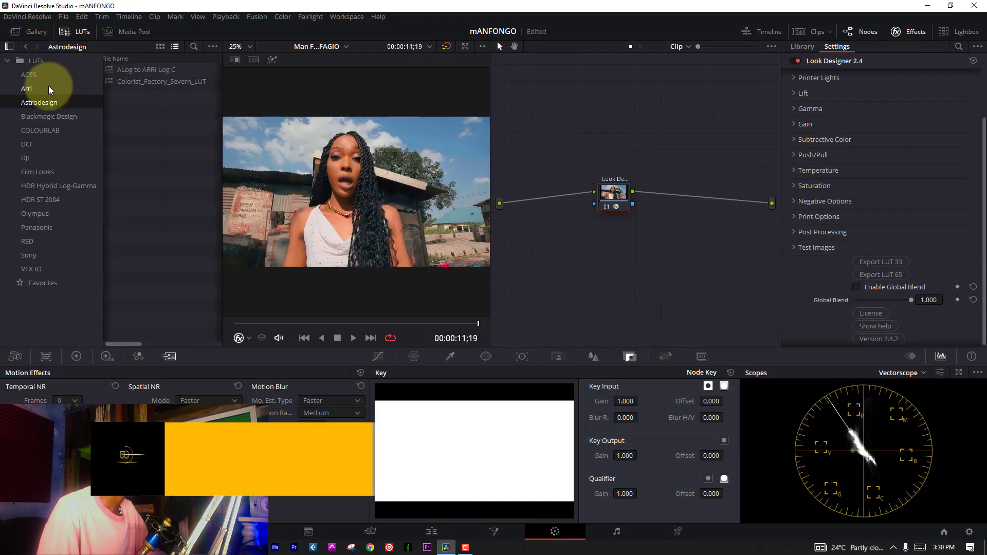
pyautogui.click(45, 131)
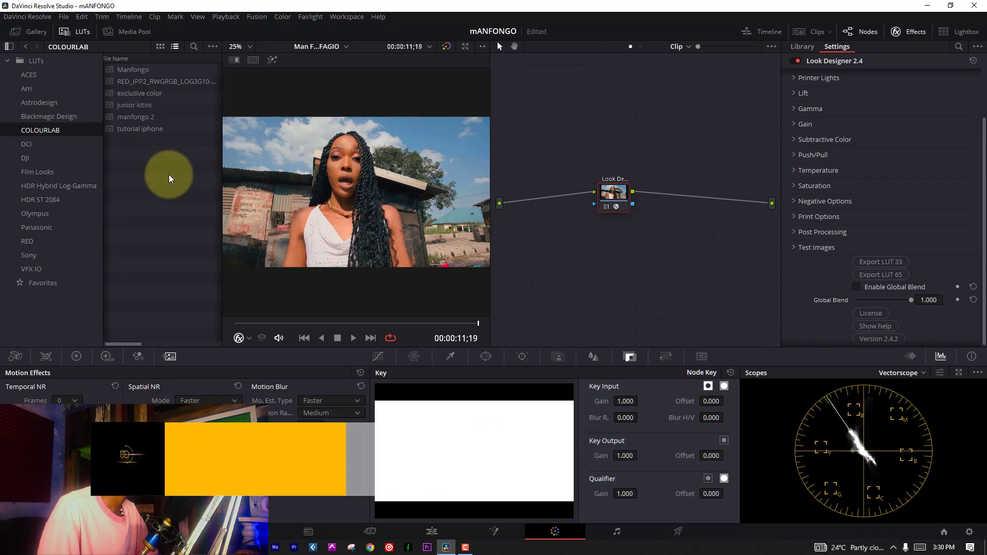
pyautogui.moveTo(618, 196); pyautogui.dragTo(681, 212)
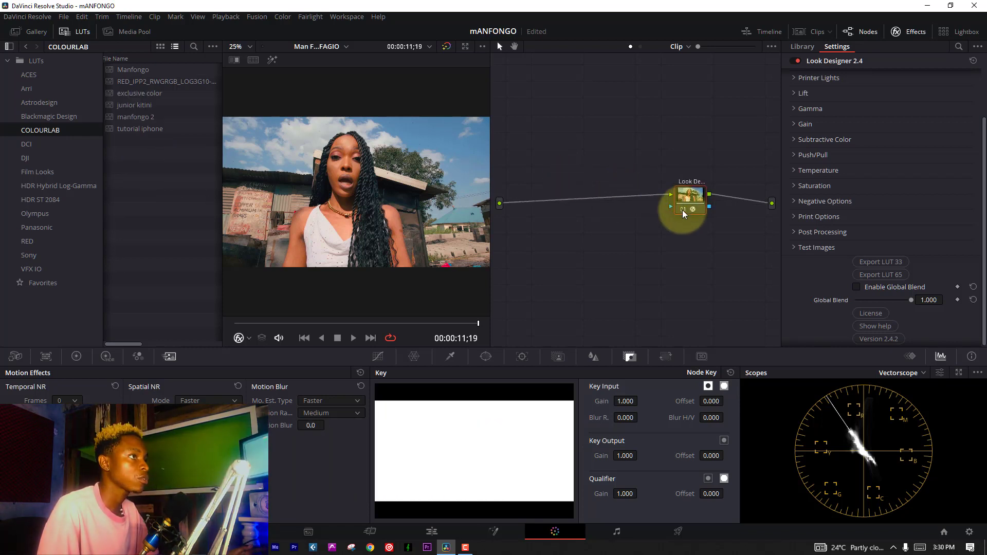
pyautogui.hotkey('ctrl', 'd')
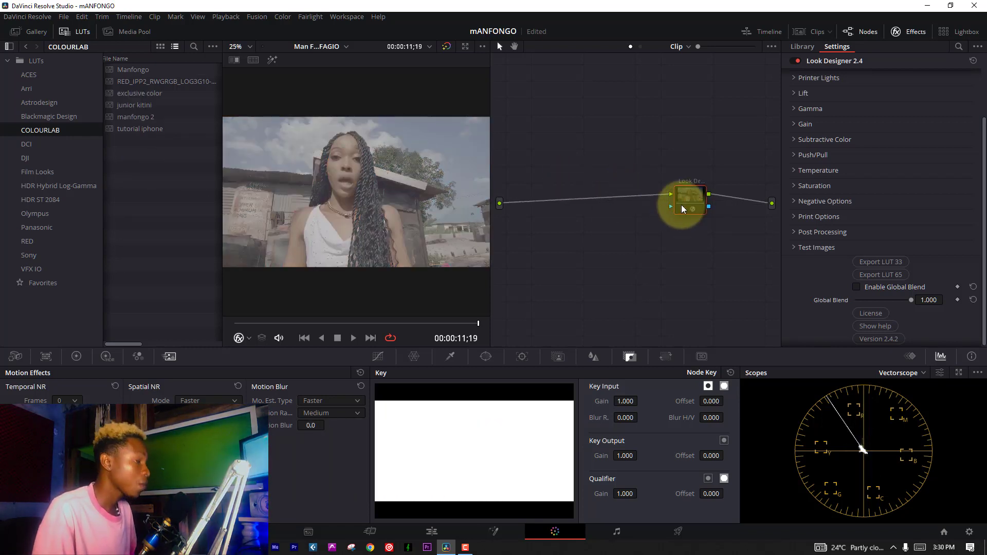
pyautogui.hotkey('shift', 's')
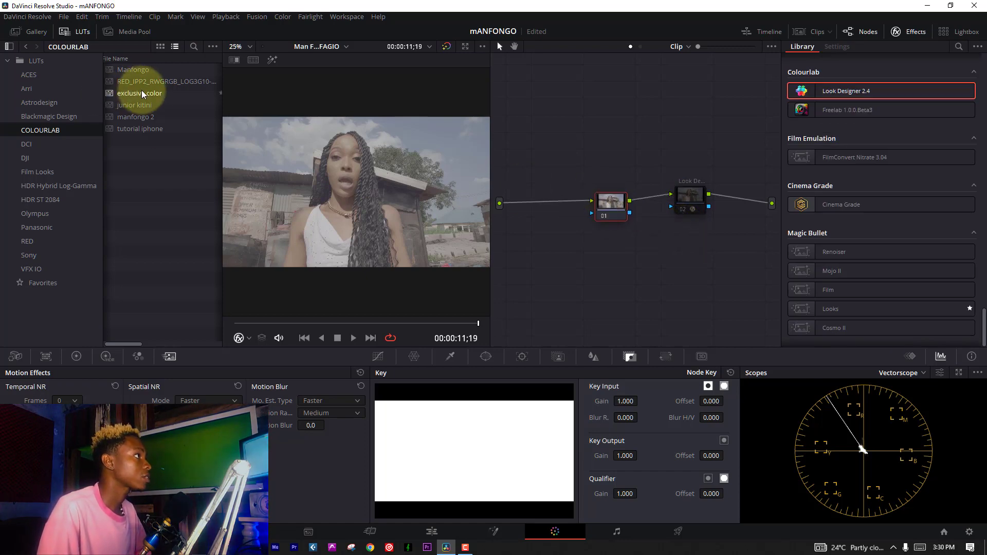
pyautogui.doubleClick(144, 93)
pyautogui.click(62, 34)
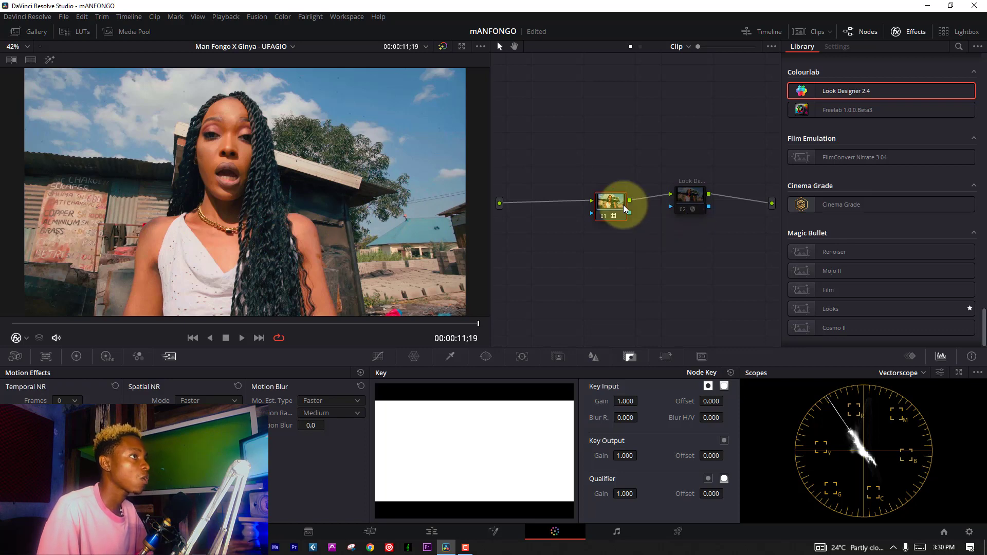
# Compare the Look Designer and LUT looks, keep the LUT node enabled, and insert a node ahead
pyautogui.click(689, 211)
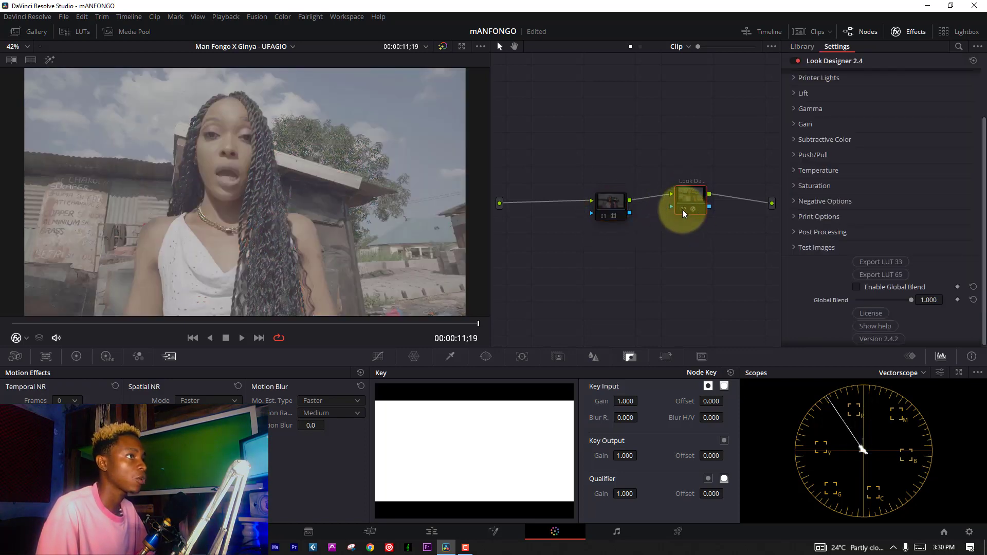
pyautogui.hotkey('ctrl', 'd')
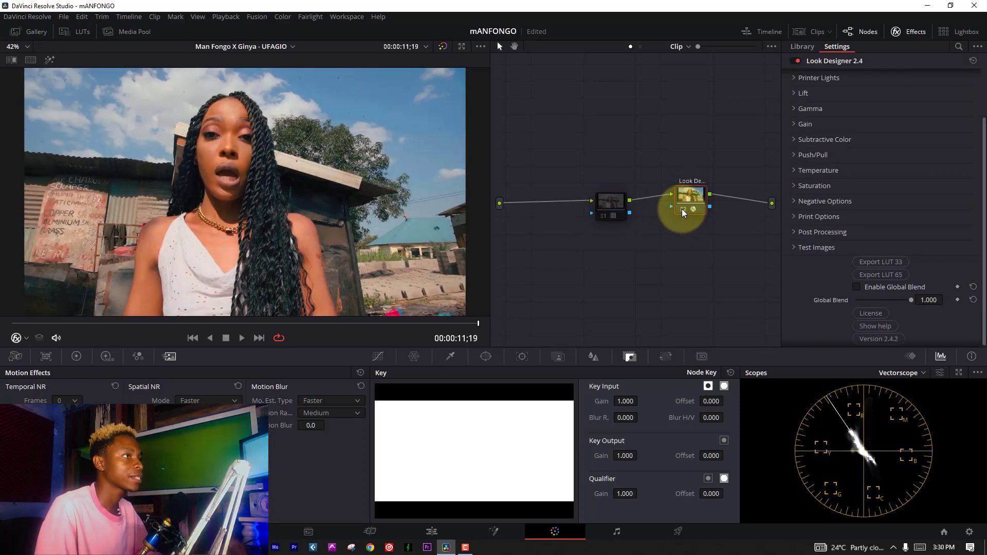
pyautogui.hotkey('ctrl', 'd')
pyautogui.click(615, 206)
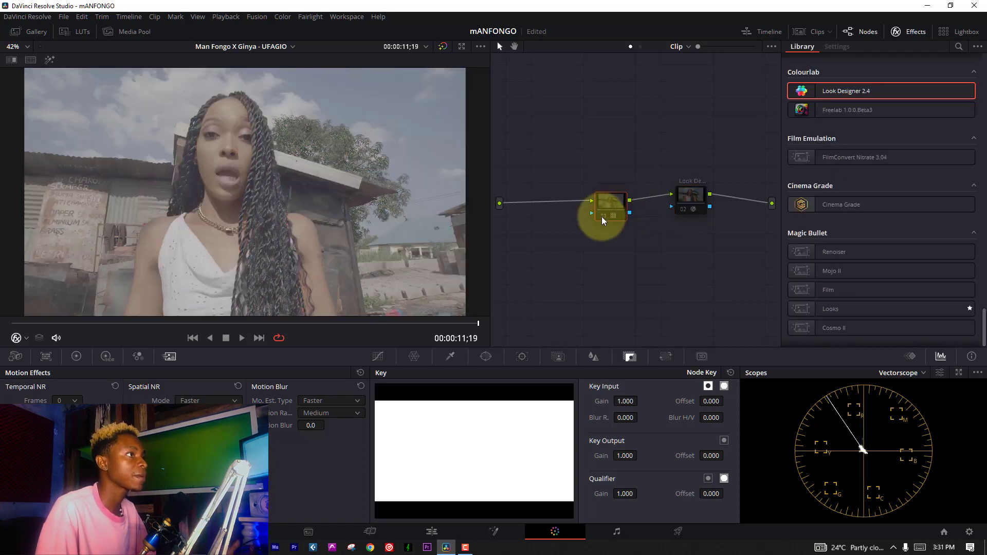
pyautogui.hotkey('ctrl', 'd')
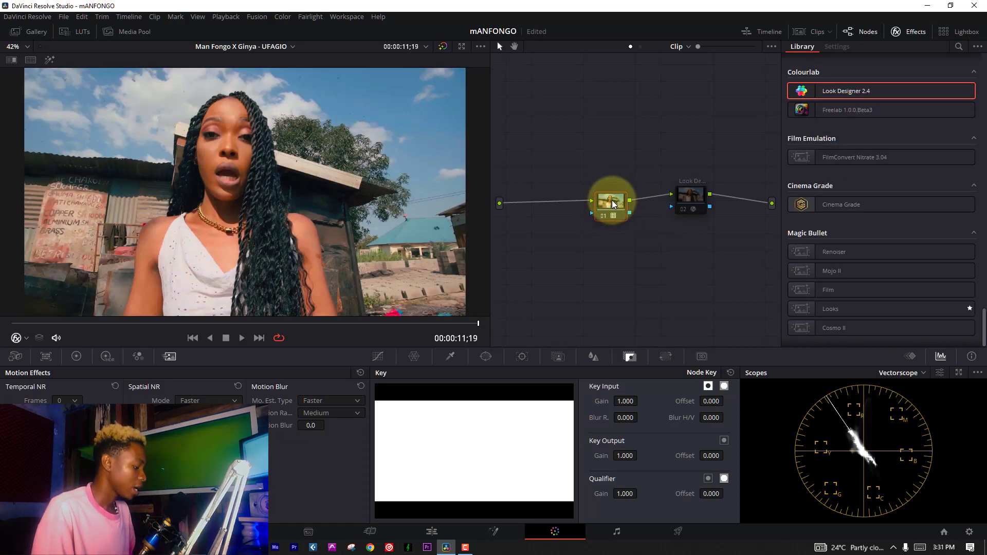
pyautogui.hotkey('shift', 's')
# Show the Waveform scope and rotate Hue vs Hue at input hue 111.79 by 18.40
pyautogui.click(904, 373)
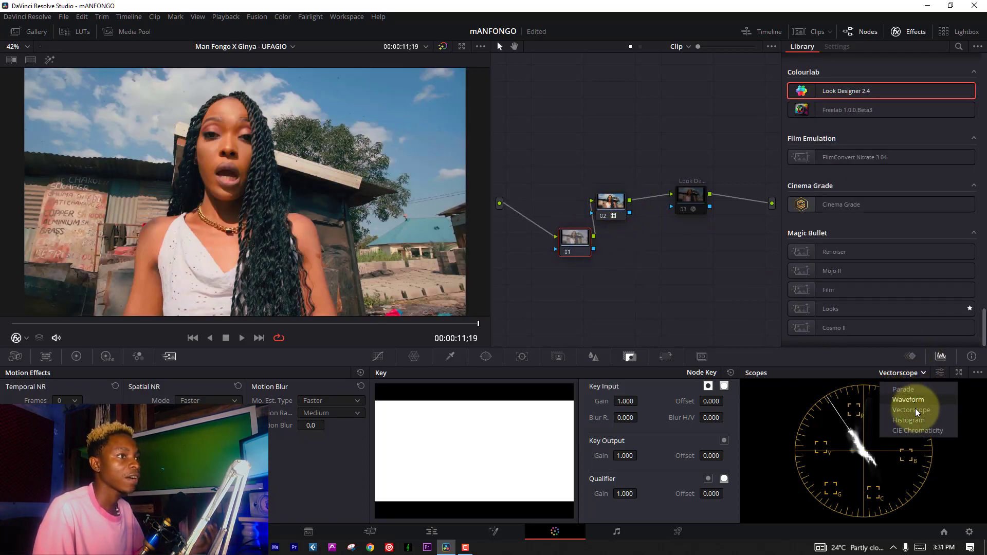
pyautogui.click(915, 400)
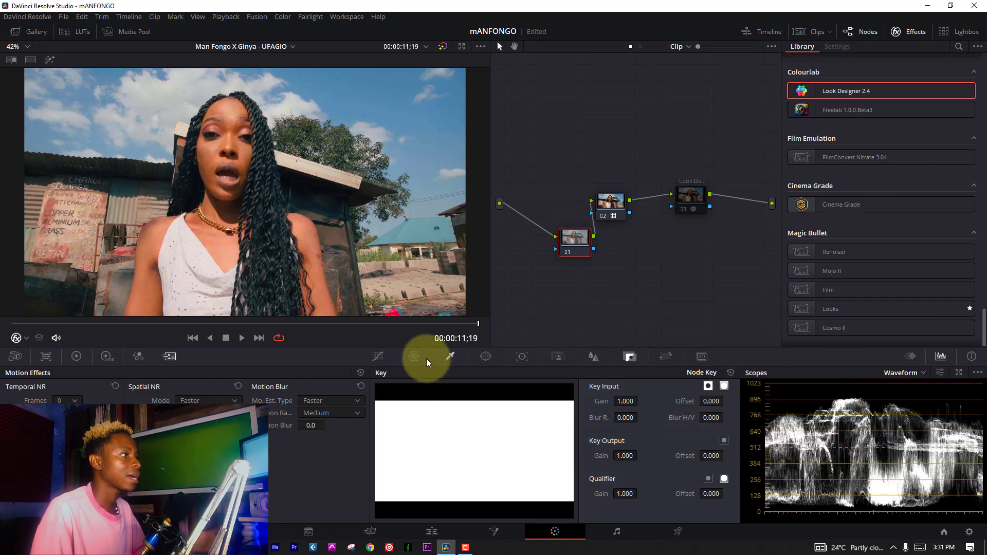
pyautogui.click(378, 357)
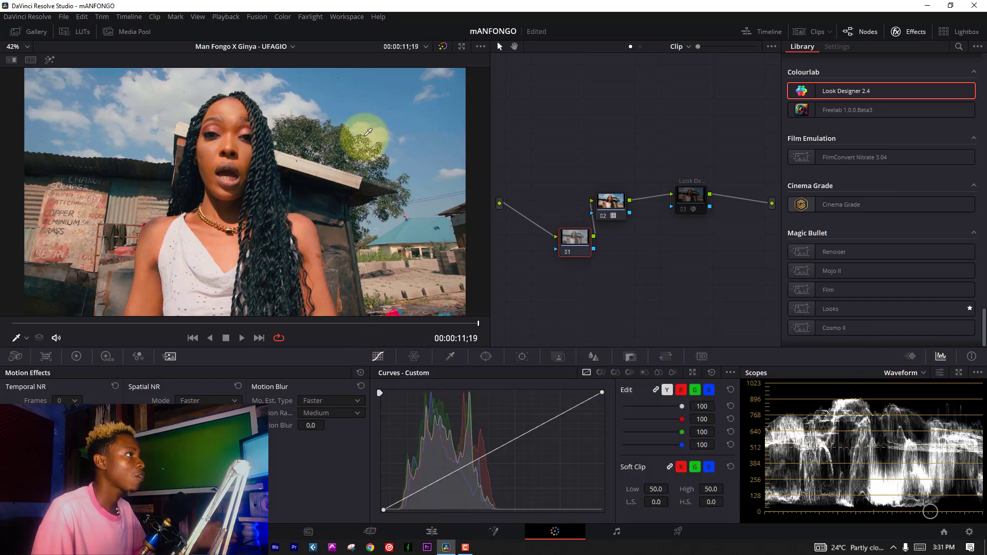
pyautogui.click(602, 373)
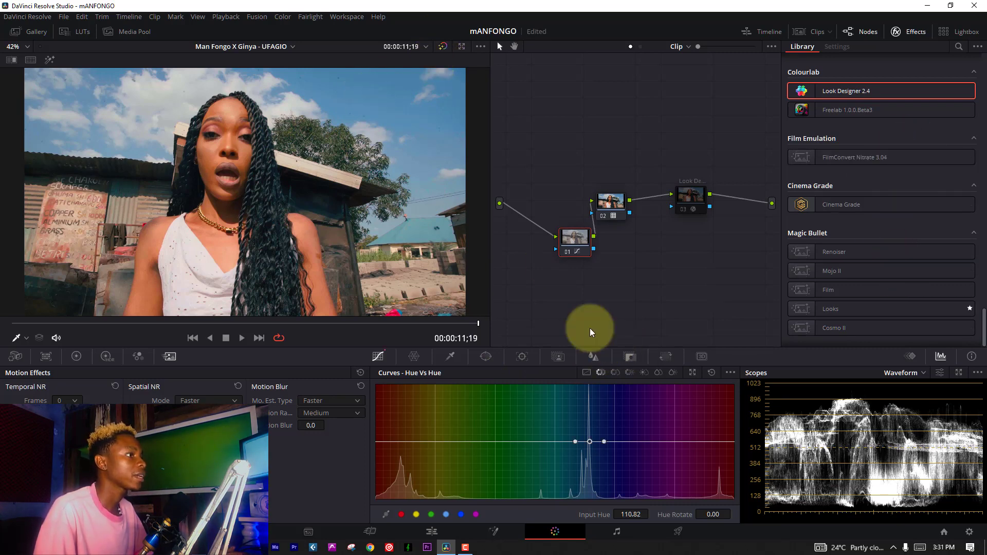
pyautogui.moveTo(589, 441); pyautogui.dragTo(592, 437)
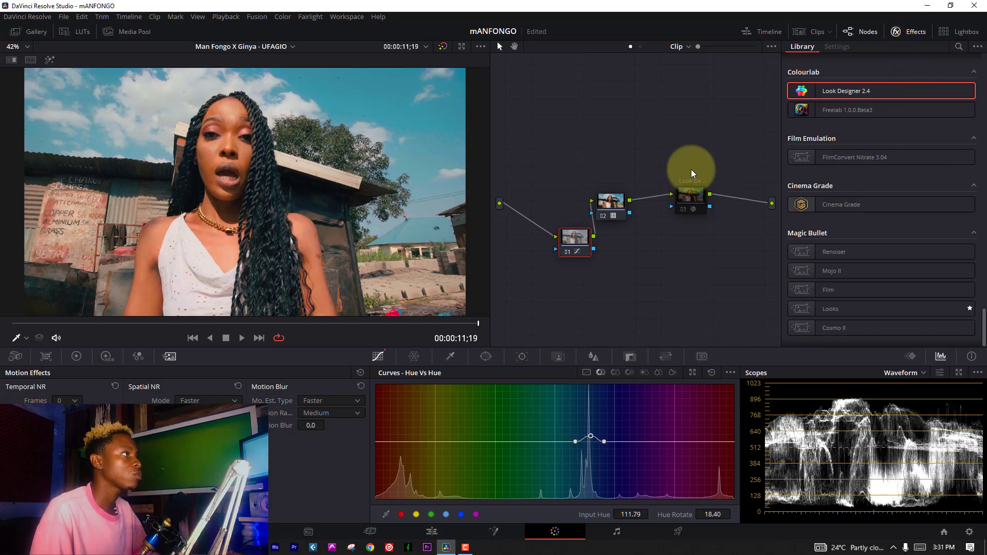